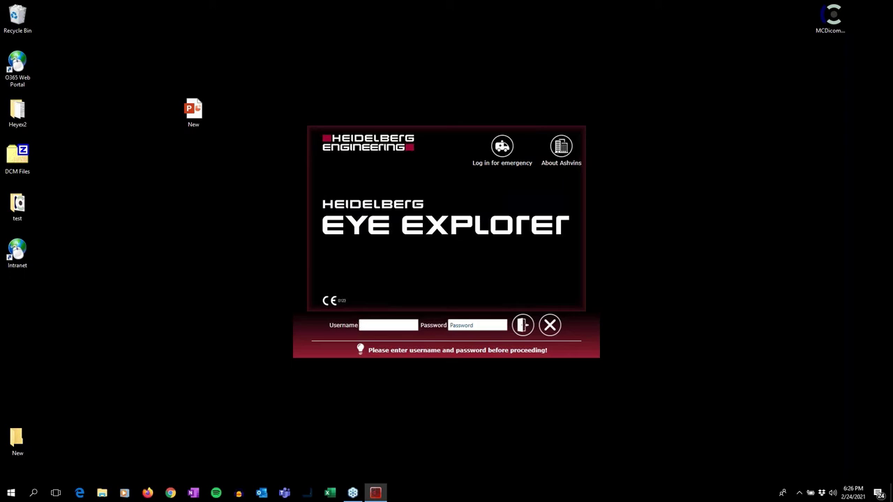
Log in to Heidelberg Eye Explorer as sysadmin with the account password
click(372, 323)
text(sysadmin)
click(468, 326)
text(********)
key(Return)
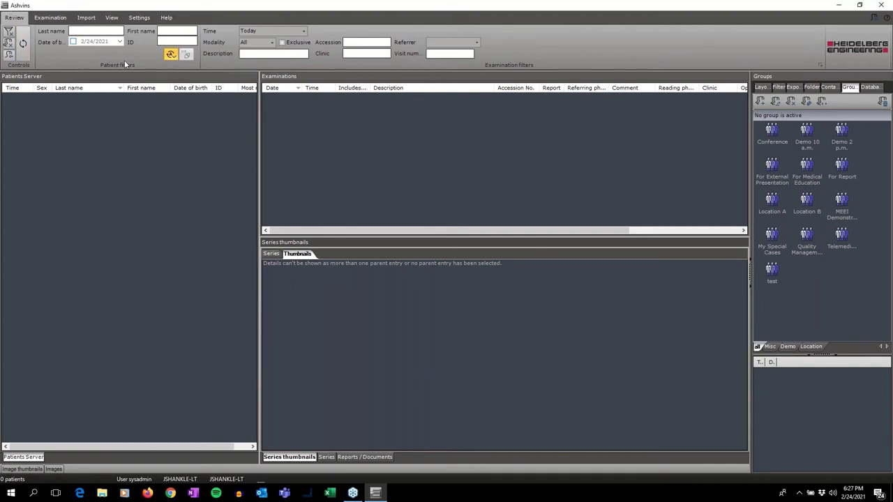
Set the examination time filter to No restrictions and run the patient query despite possibly large data volumes
click(78, 31)
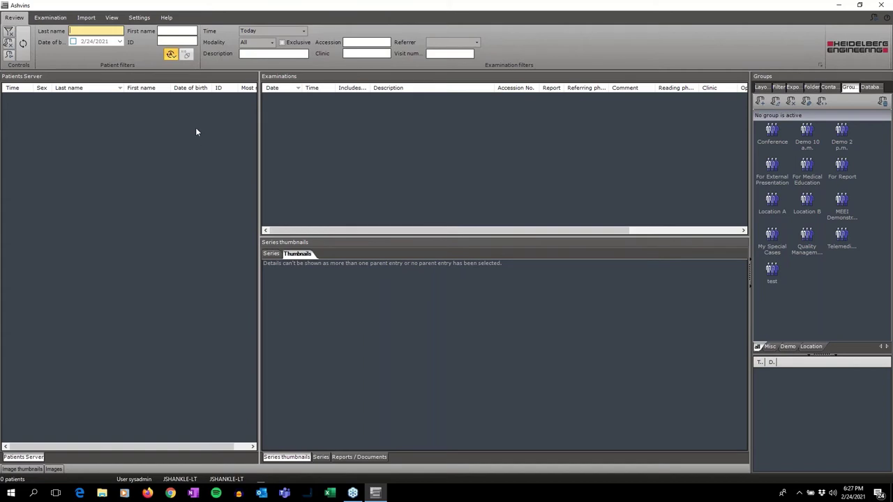
click(303, 32)
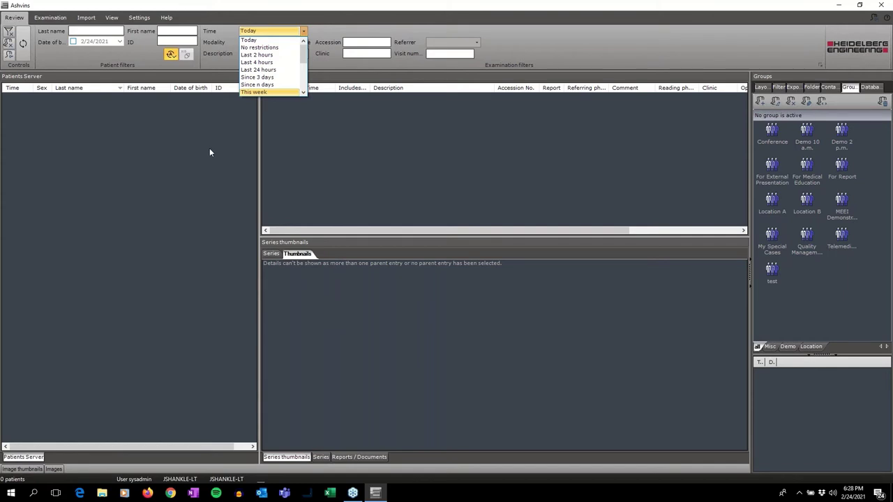
click(165, 122)
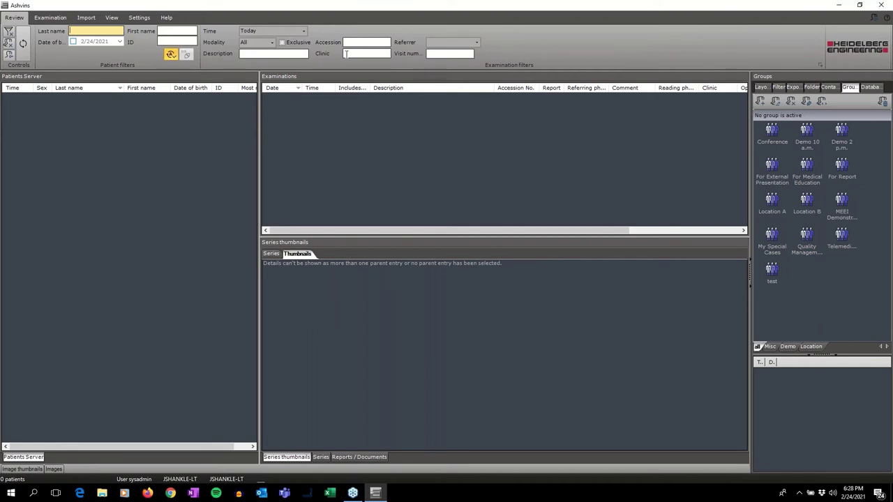
click(274, 30)
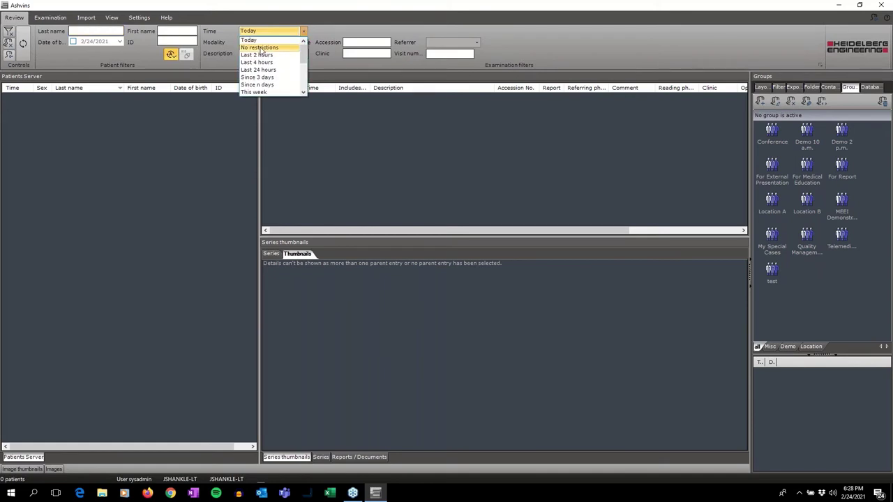
click(261, 41)
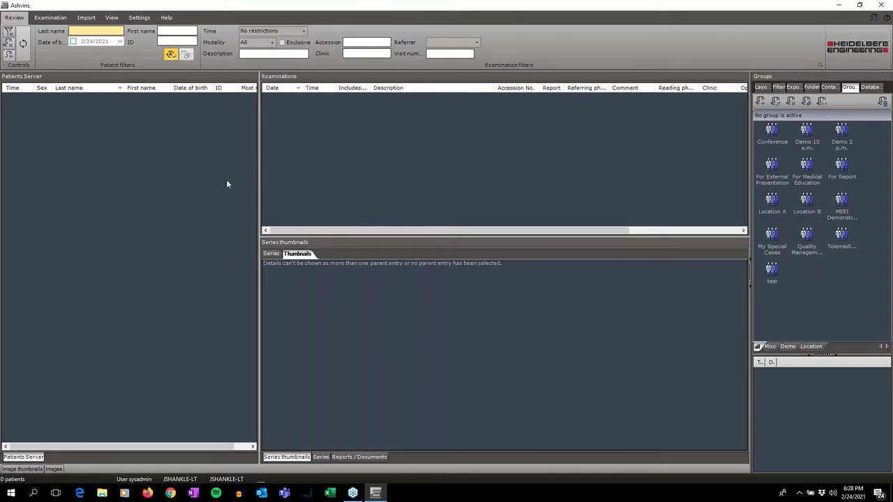
key(Return)
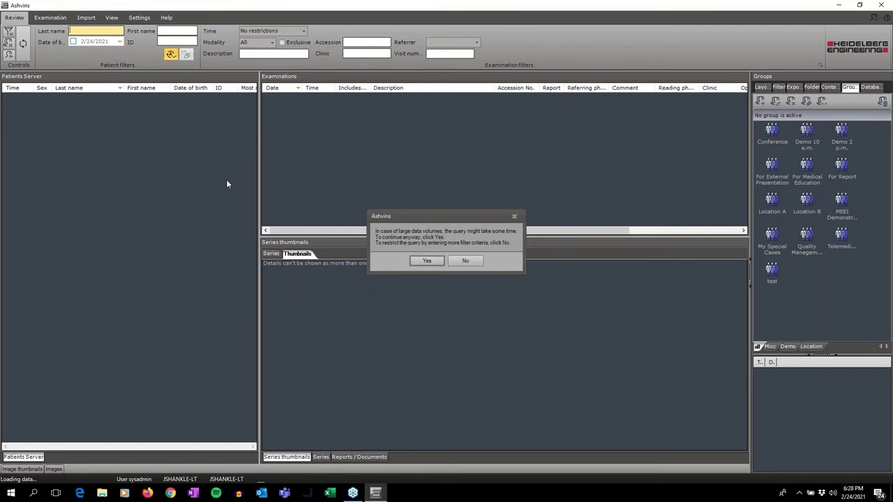
key(Return)
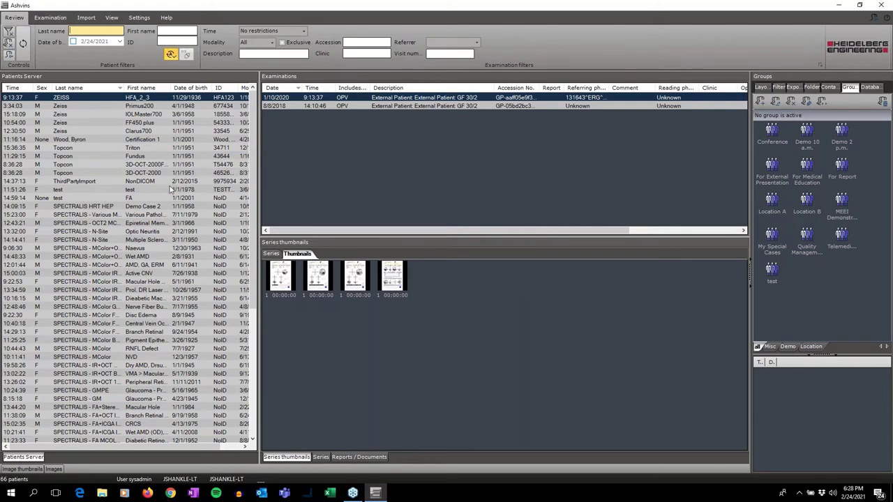
Browse the patient list and select the SPECTRALIS - IR+OCT demo patient with VMA > Macular as first name
scroll(170, 189, down, 1)
scroll(169, 189, down, 3)
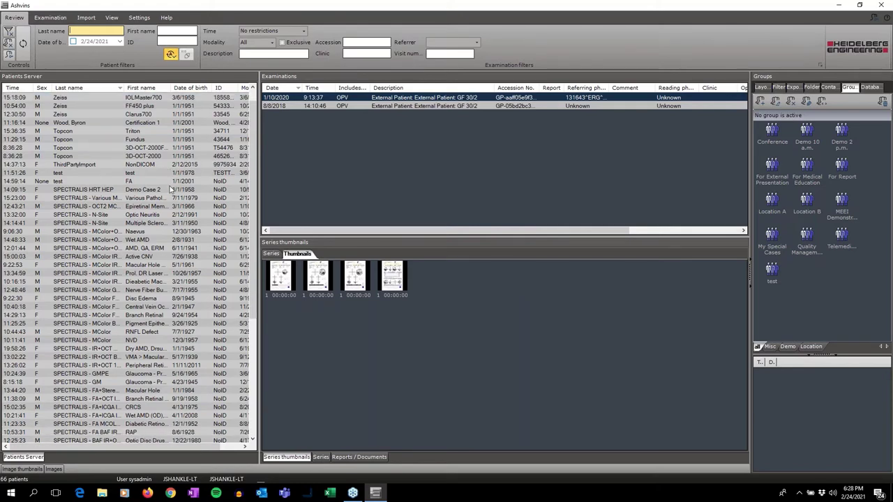
scroll(169, 195, down, 4)
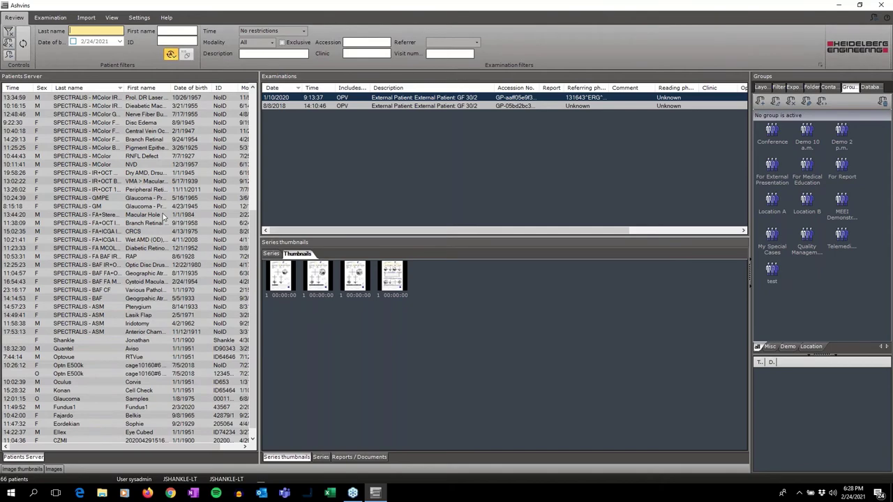
scroll(164, 218, up, 4)
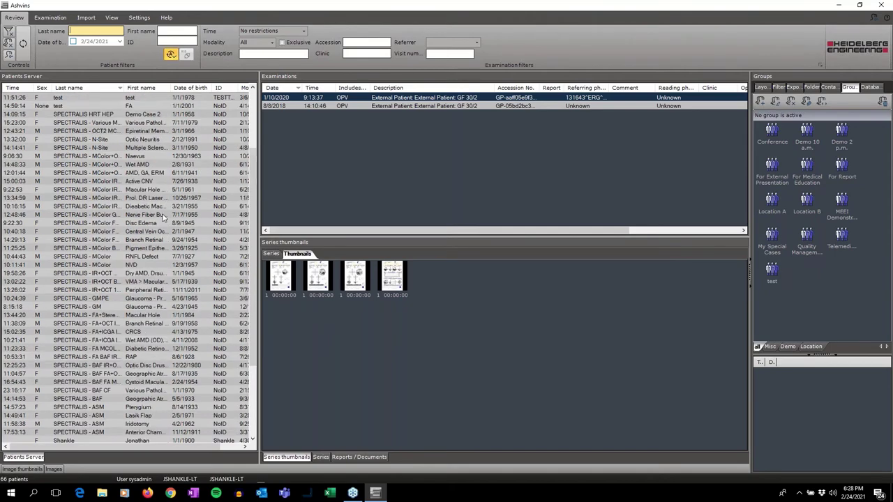
scroll(164, 218, up, 1)
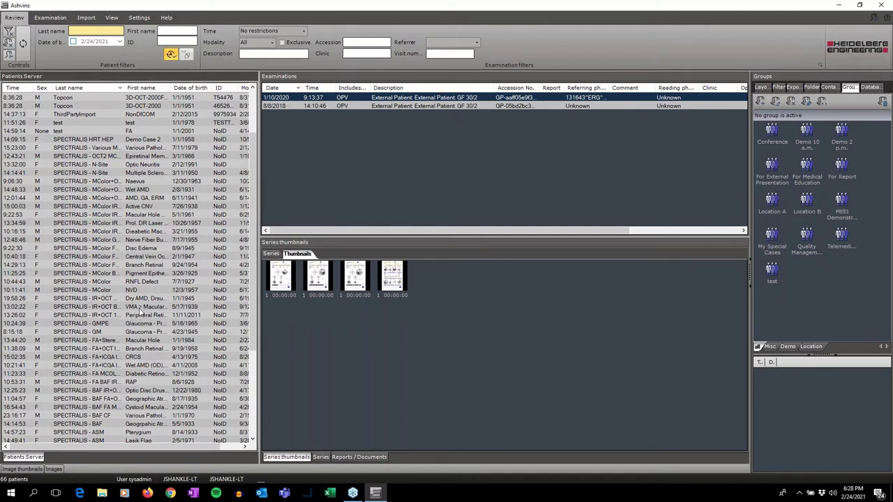
click(139, 308)
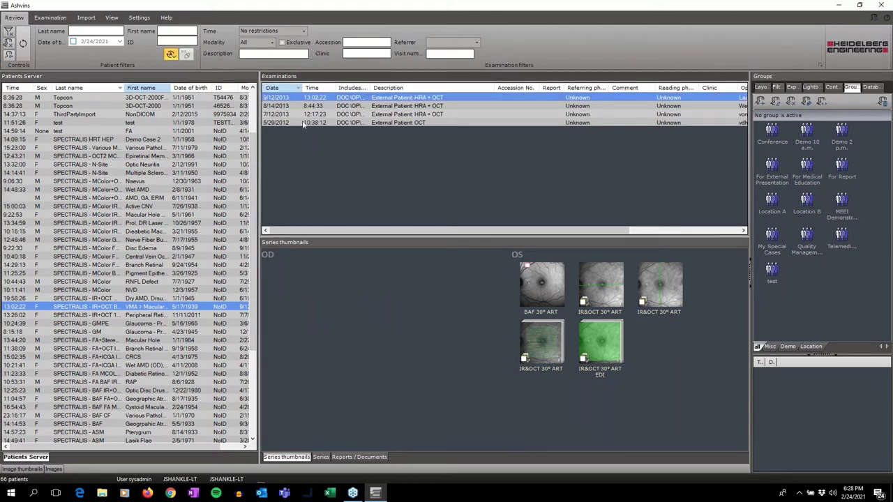
Compare the thumbnails of the patient's 2012 and 2013 examinations, ending with the 5/29/2012 examination selected
click(293, 122)
click(283, 114)
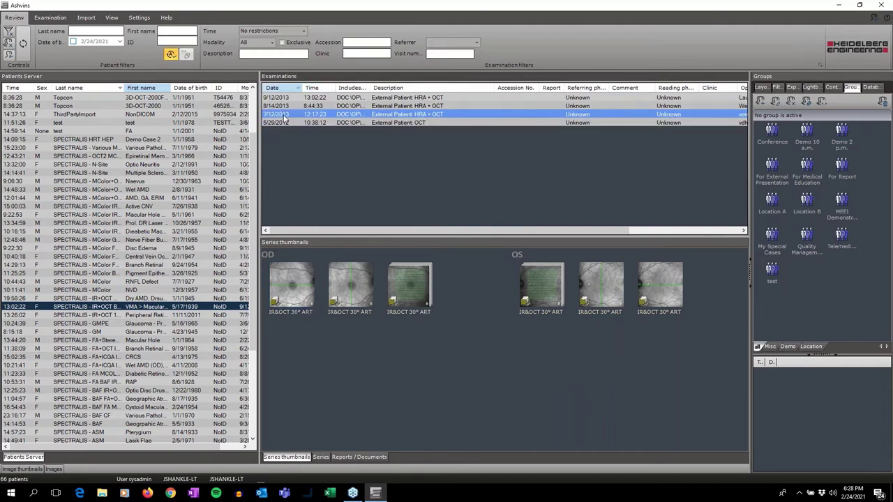
key(Up)
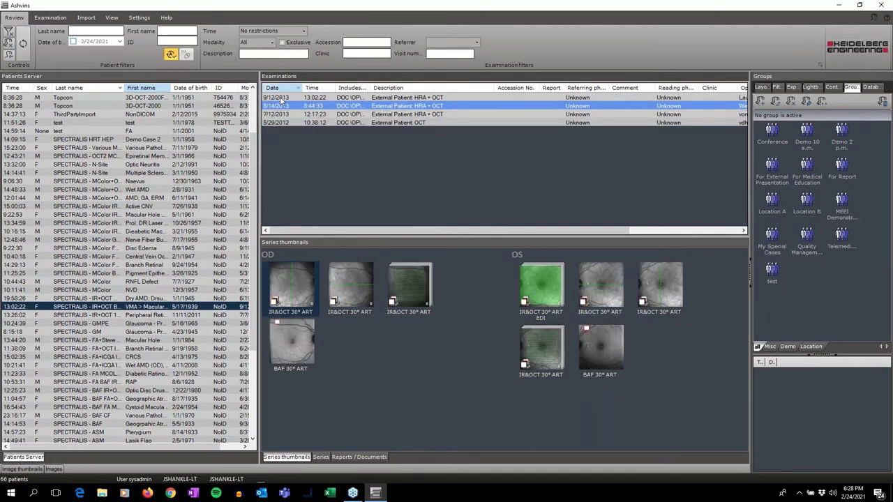
key(Up)
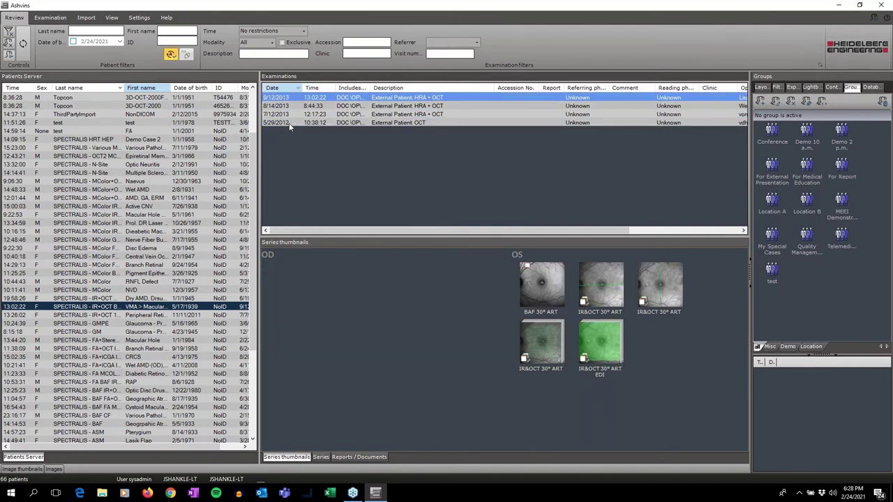
click(290, 123)
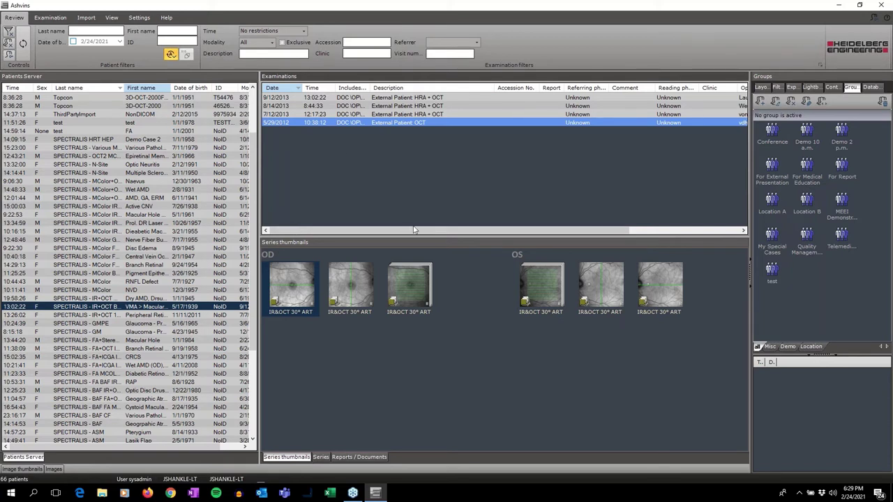
View the window for selecting and starting an examination, and close it without starting one
click(40, 19)
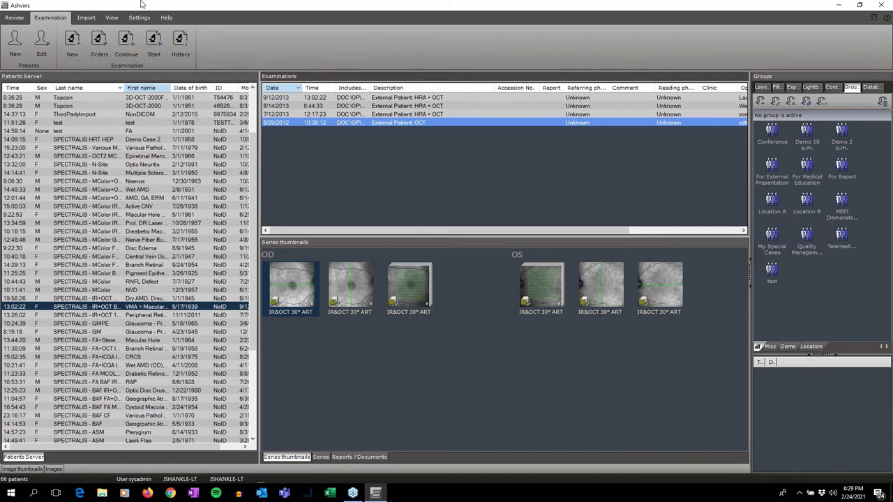
click(152, 41)
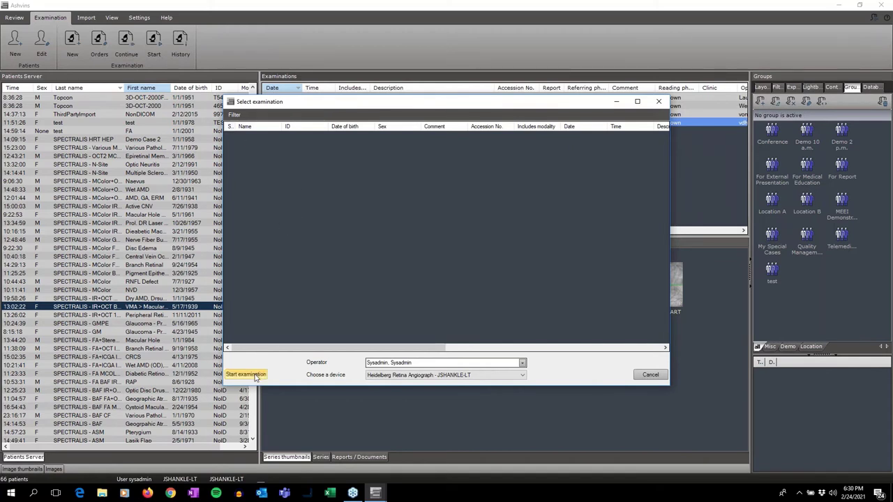
click(659, 103)
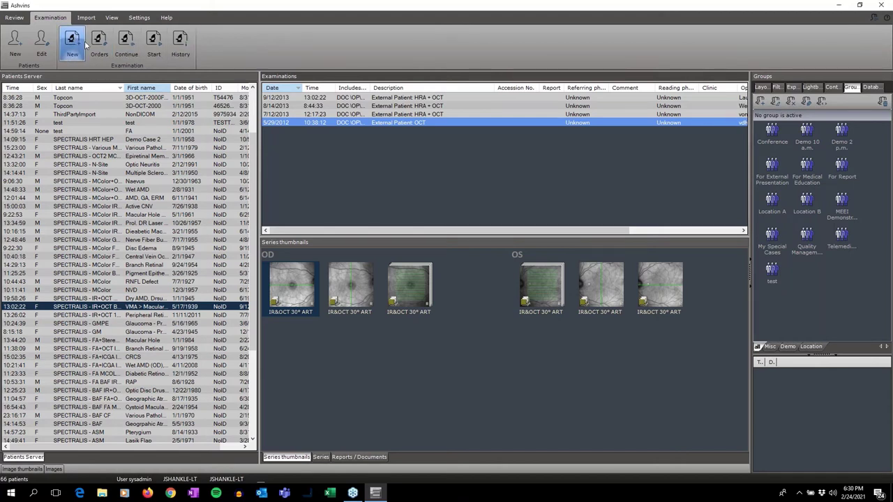
View a new examination order for the patient and cancel it, and try to continue the 5/29/2012 examination
click(85, 44)
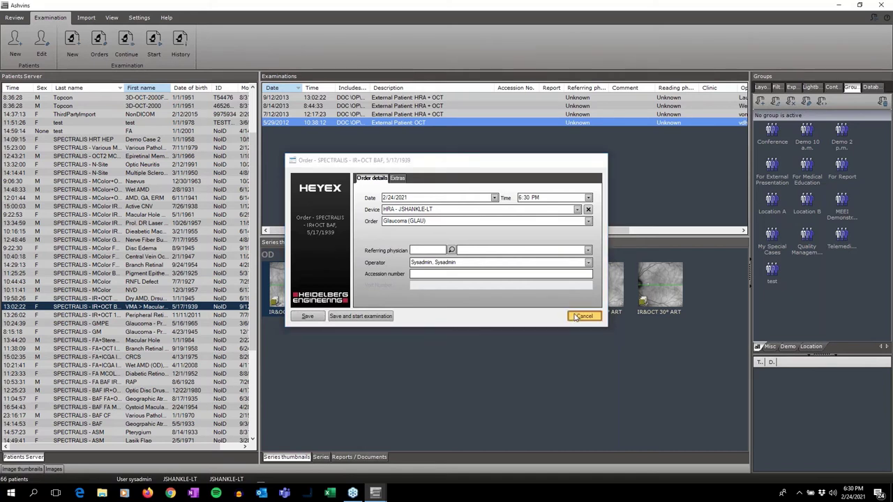
click(583, 316)
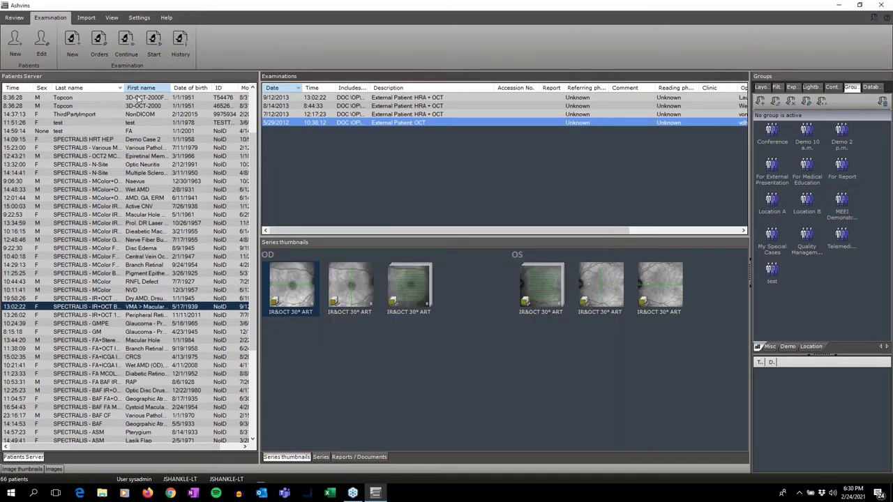
click(129, 44)
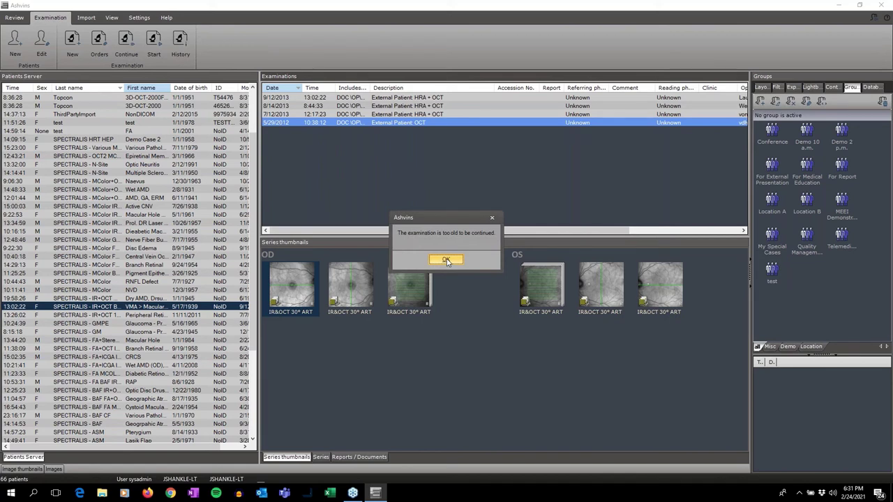
click(447, 260)
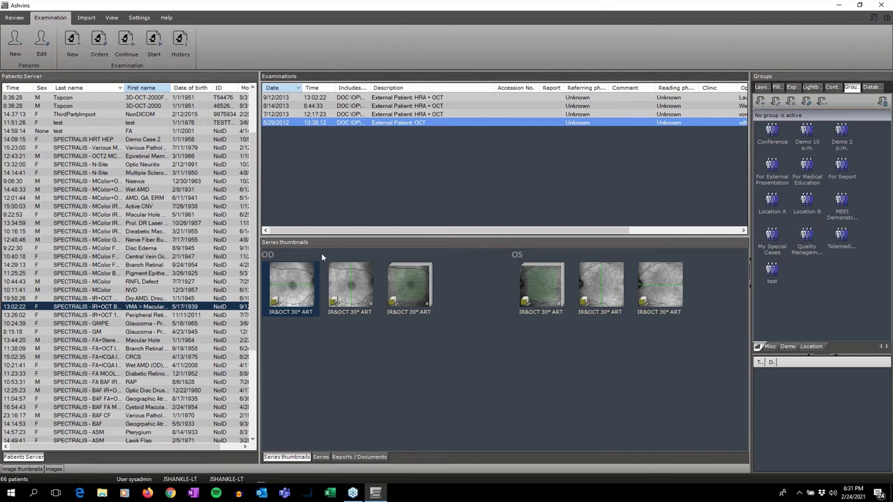
Look over the import and view options, and resize the workspace with a narrower patient list and a taller examinations pane
click(92, 20)
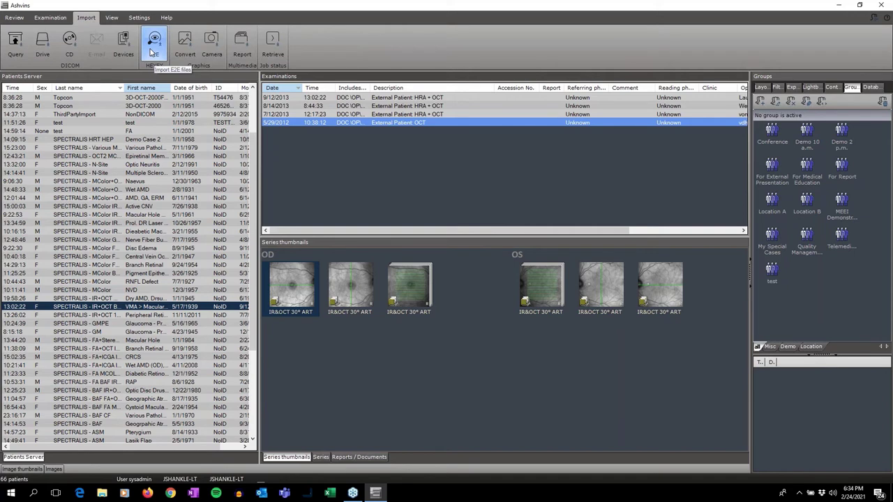
click(112, 18)
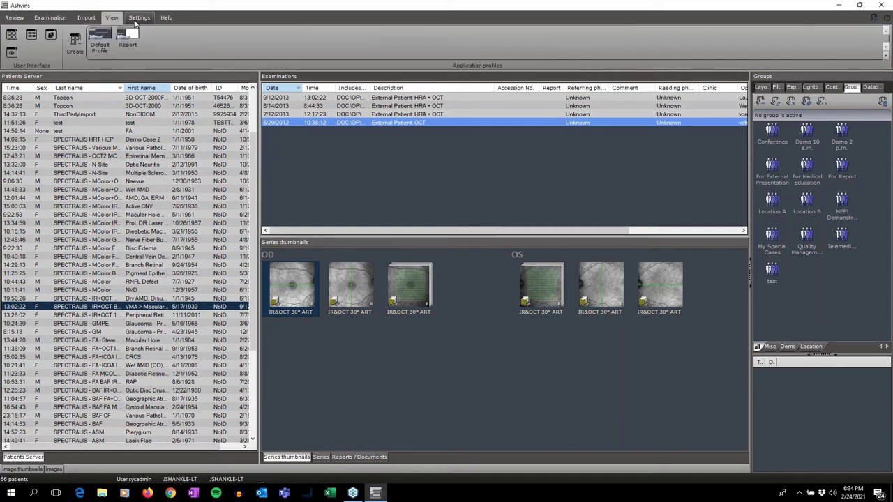
click(102, 46)
drag(261, 167, 156, 171)
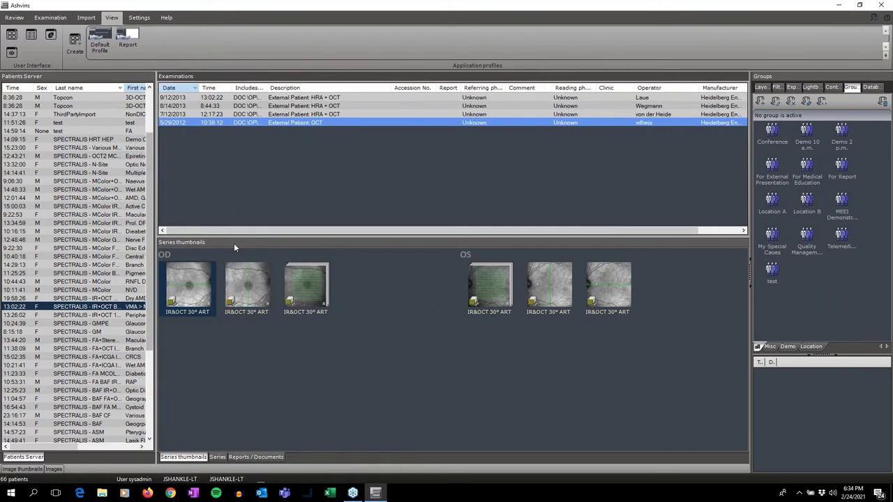
drag(254, 265, 268, 256)
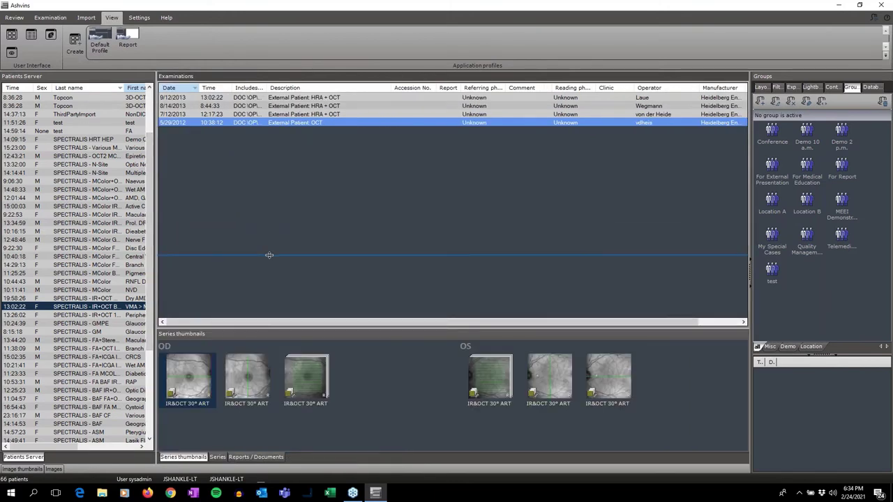
drag(268, 255, 269, 255)
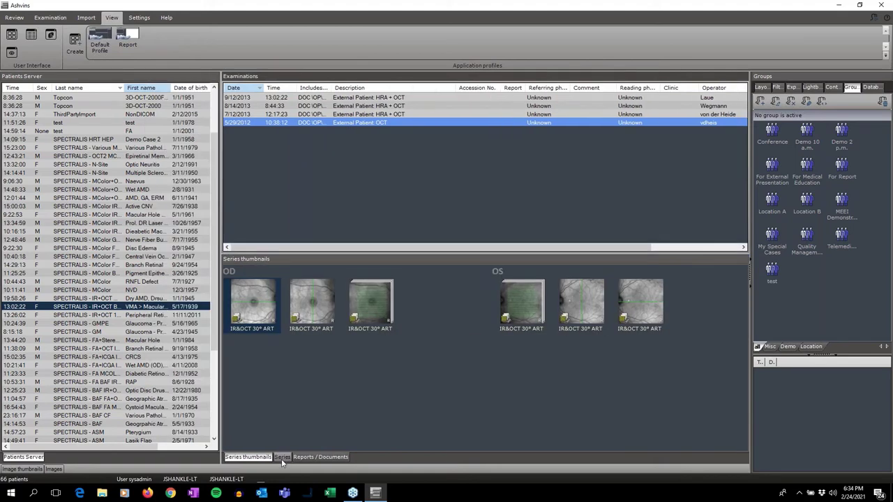
Review the 5/29/2012 examination's series list and its reports and documents with an enlarged preview, and return to the series thumbnails
click(281, 459)
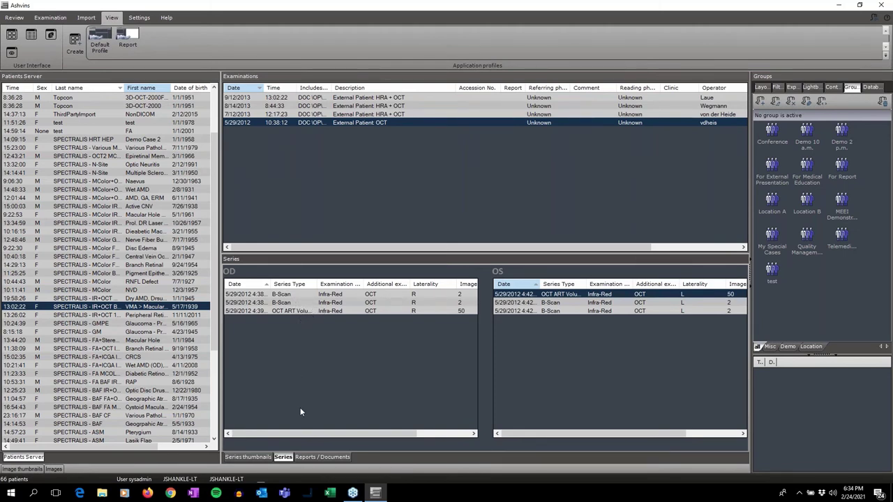
click(315, 457)
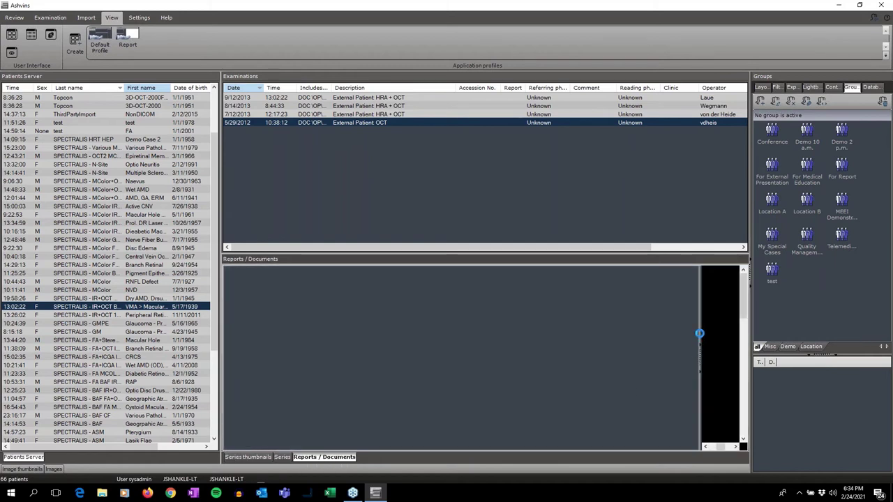
drag(698, 335, 535, 349)
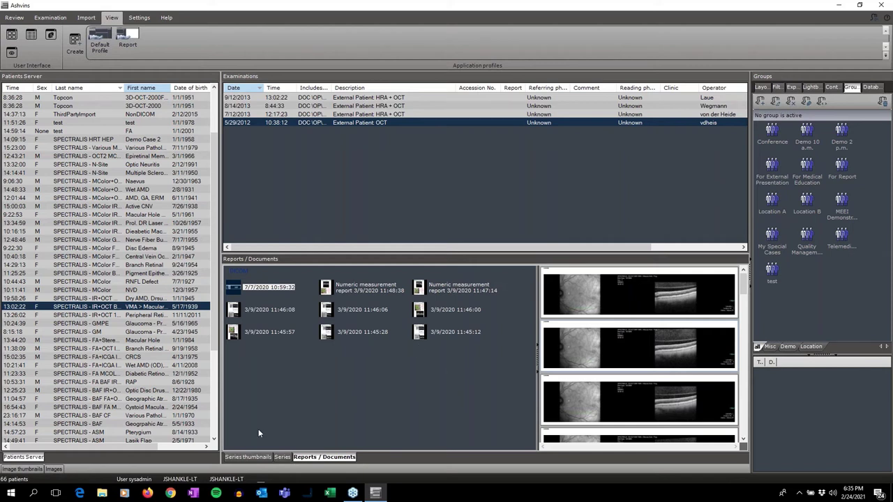
click(249, 457)
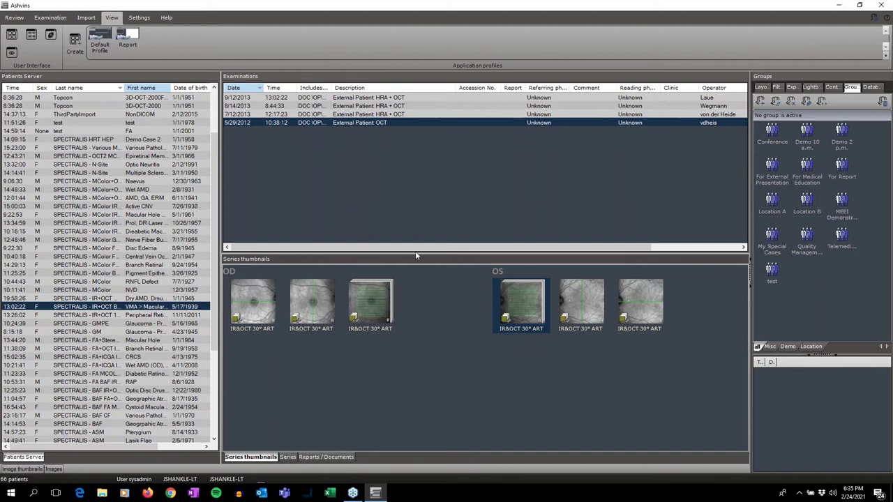
Look through the layout, filter and lightbox views, and show the available DICOM export templates and output devices
click(763, 88)
click(776, 88)
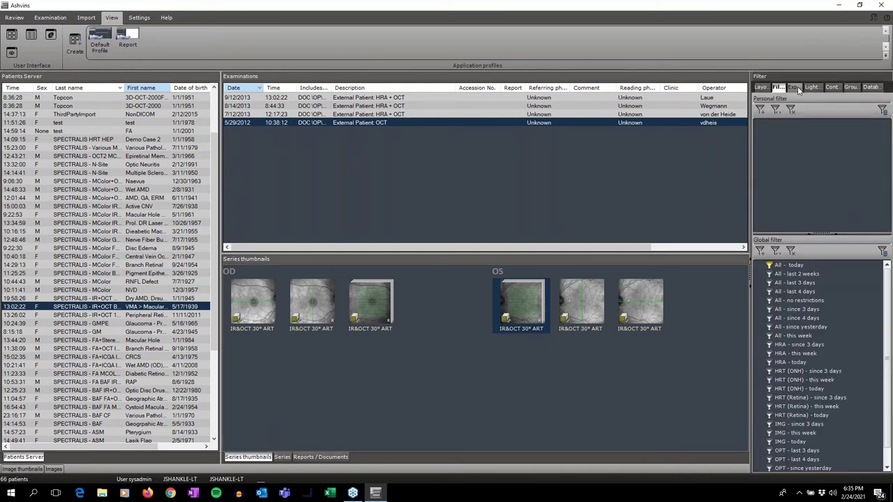
click(791, 87)
click(812, 87)
click(791, 87)
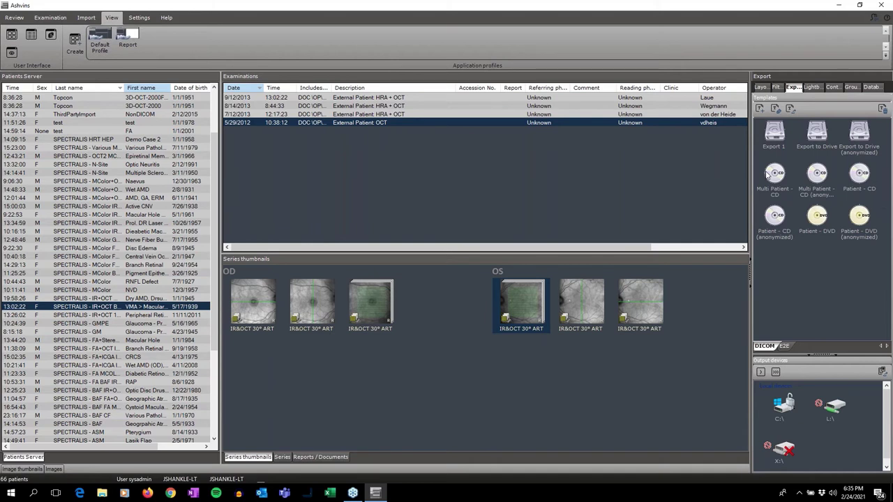
View the export format options for the first OD series of the 5/29/2012 examination, and close them without exporting
click(253, 296)
right_click(253, 296)
mouse_move(335, 410)
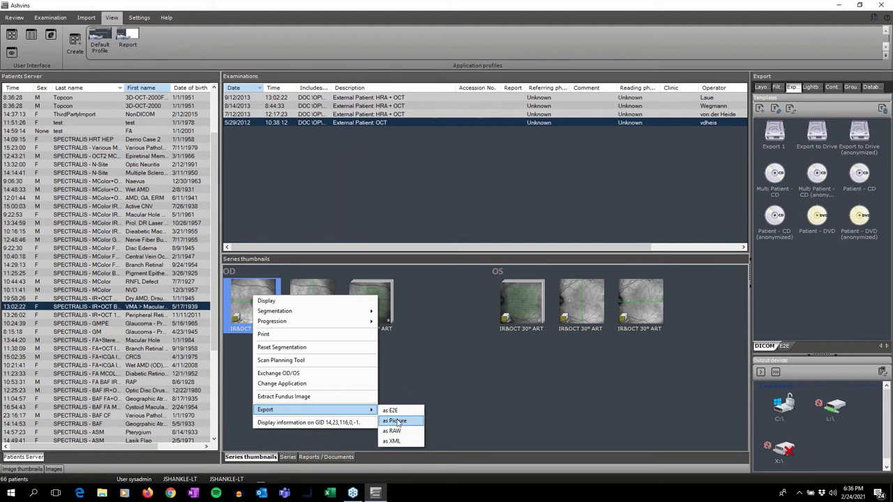
click(423, 349)
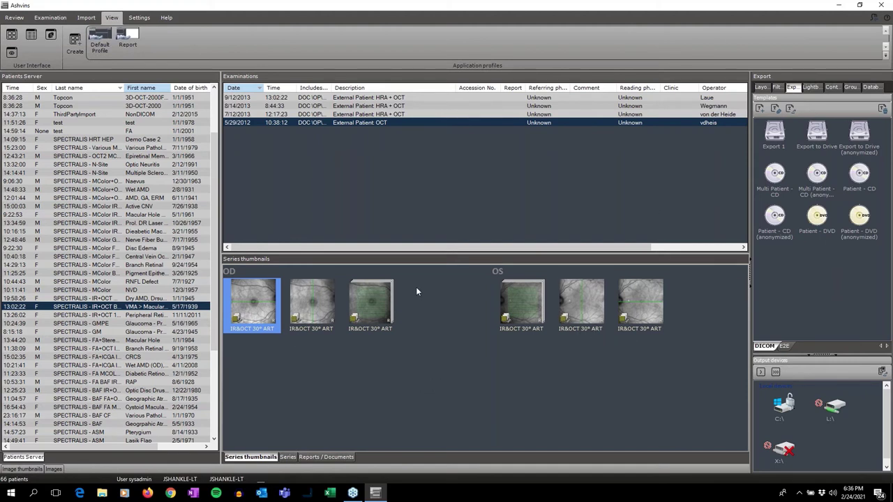
Select the first two OD series, assign them to the Export to Drive template, and send that template to the C:\ output device
click(303, 298)
ctrl+click(259, 299)
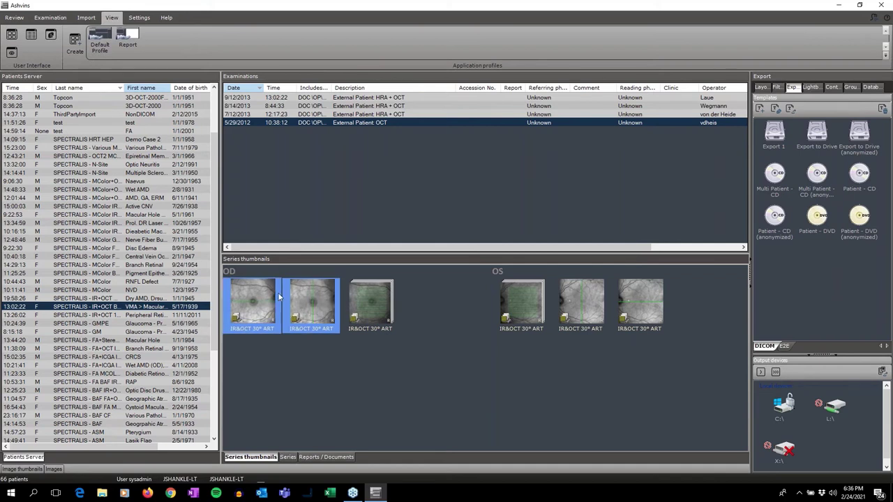
click(320, 294)
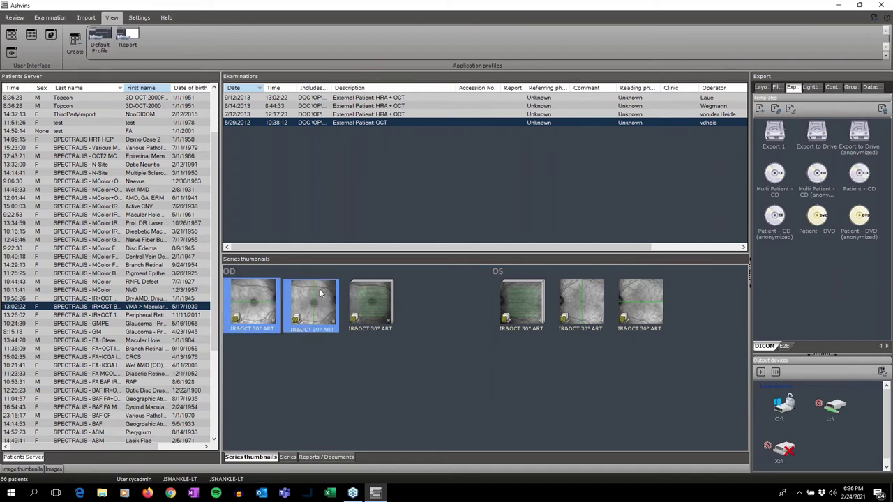
drag(320, 294, 819, 129)
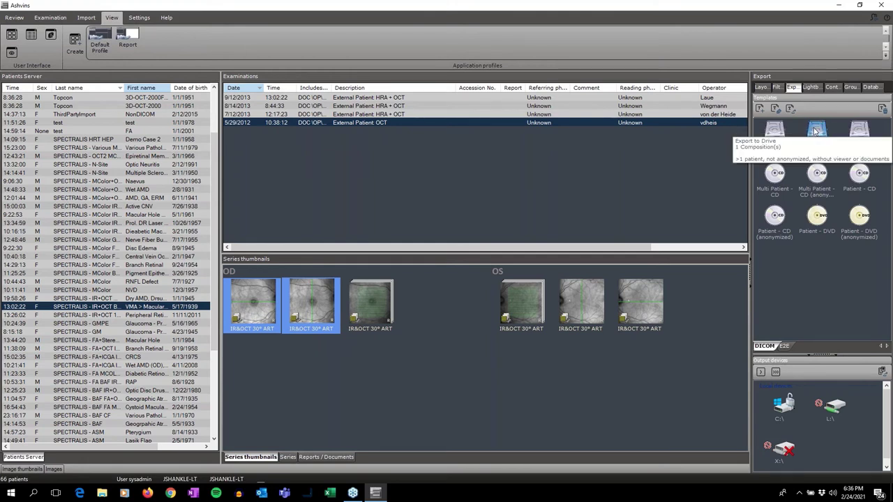
drag(815, 131, 776, 345)
drag(776, 345, 784, 406)
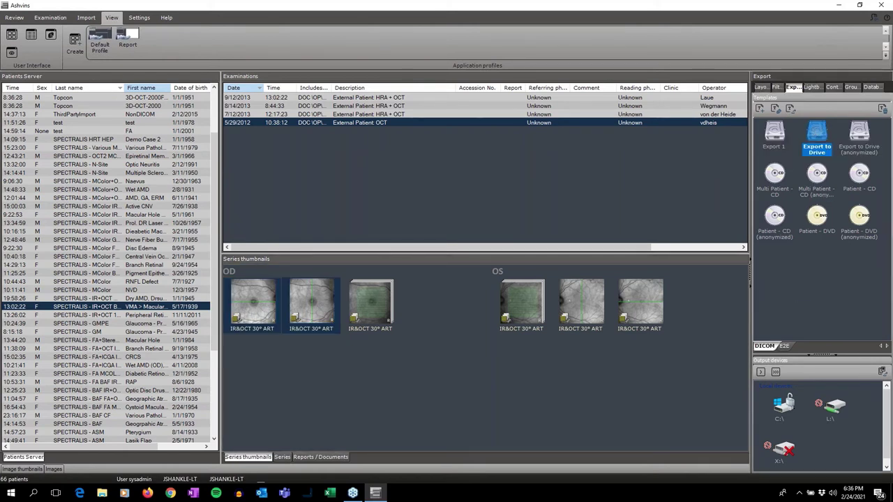
Choose the New folder on the Desktop as the export destination, run the export, and close its progress window
double_click(417, 229)
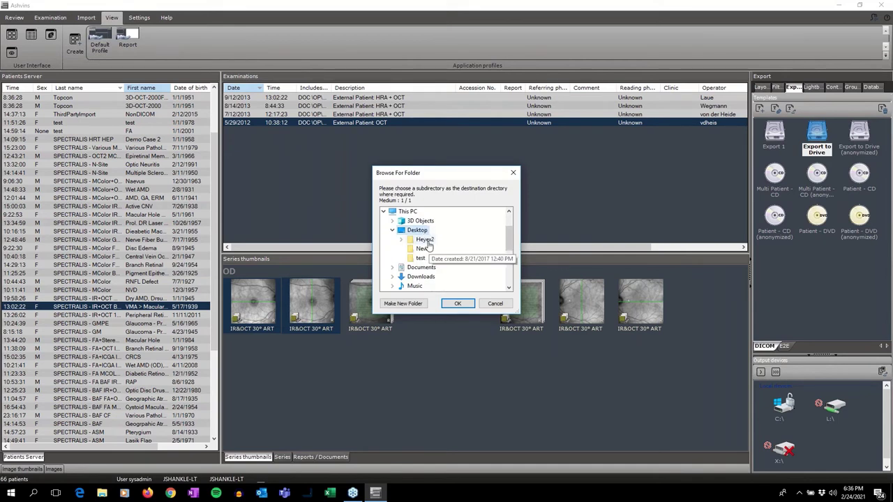
click(423, 249)
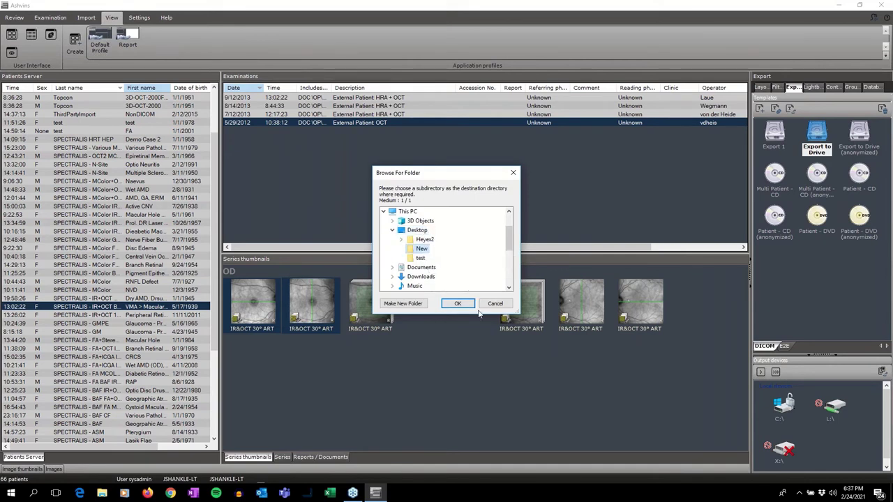
click(456, 306)
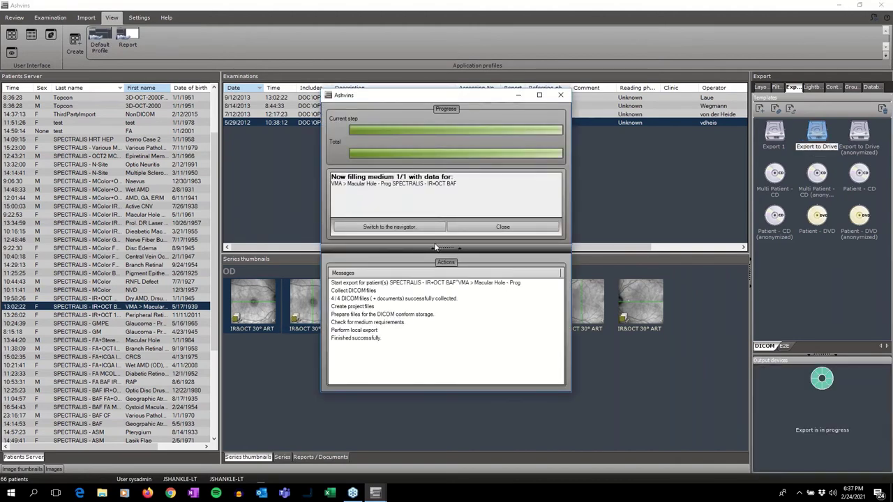
click(471, 229)
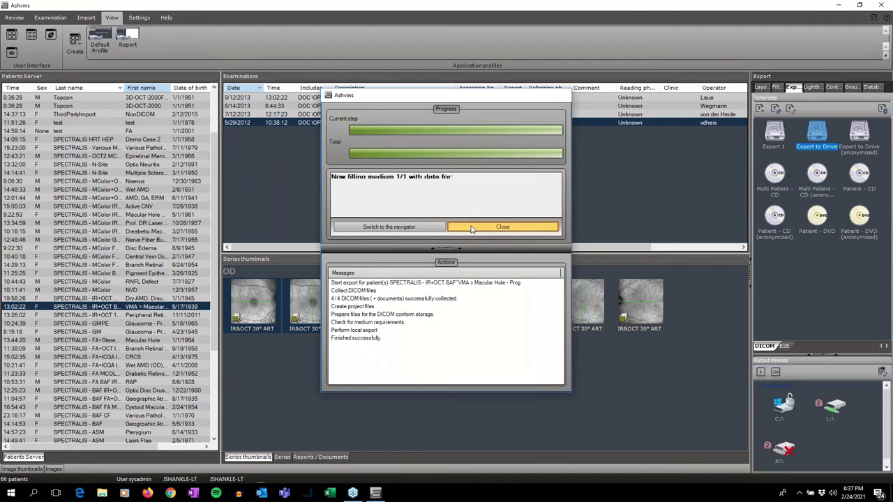
Inspect the exported files in the desktop's New folder, going down through DICOM, MC1, 14 and 23 to folder 167, and minimize the folder window
click(839, 6)
double_click(18, 440)
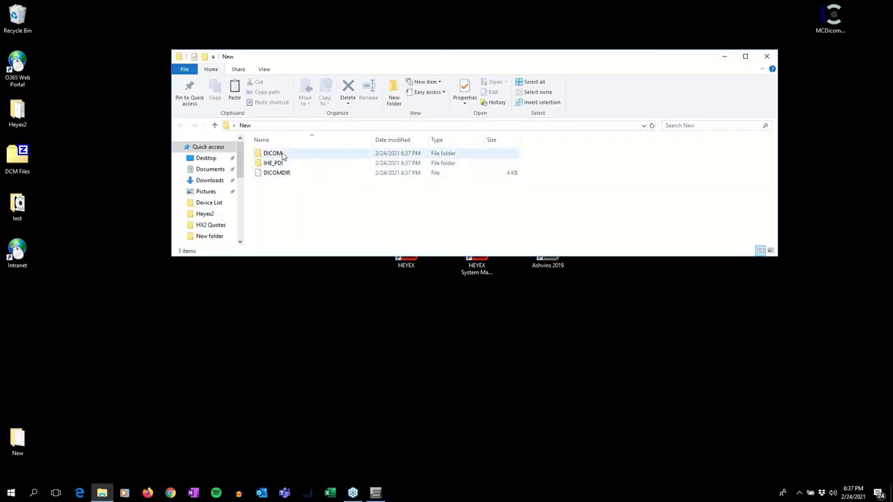
click(283, 156)
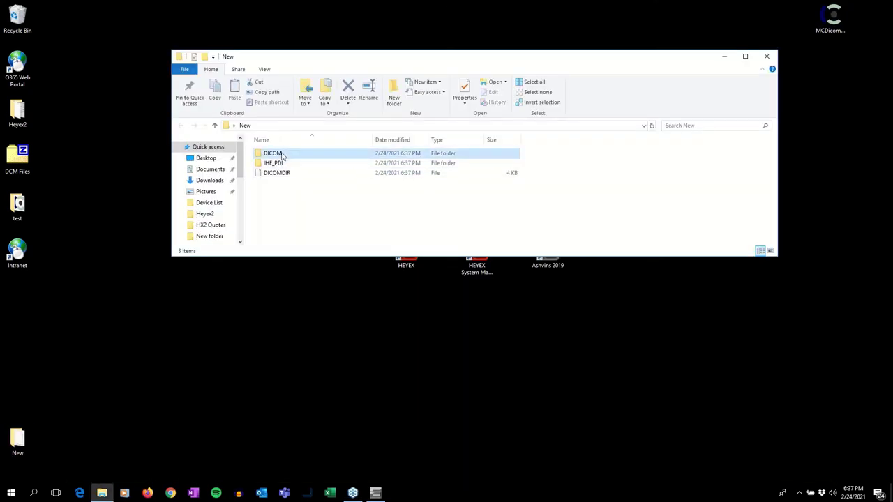
double_click(284, 157)
double_click(281, 155)
double_click(281, 155)
double_click(281, 155)
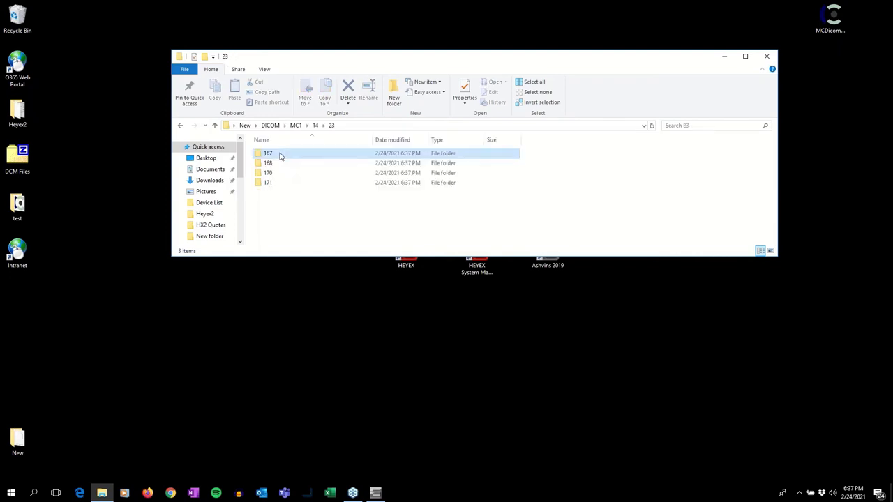
double_click(280, 155)
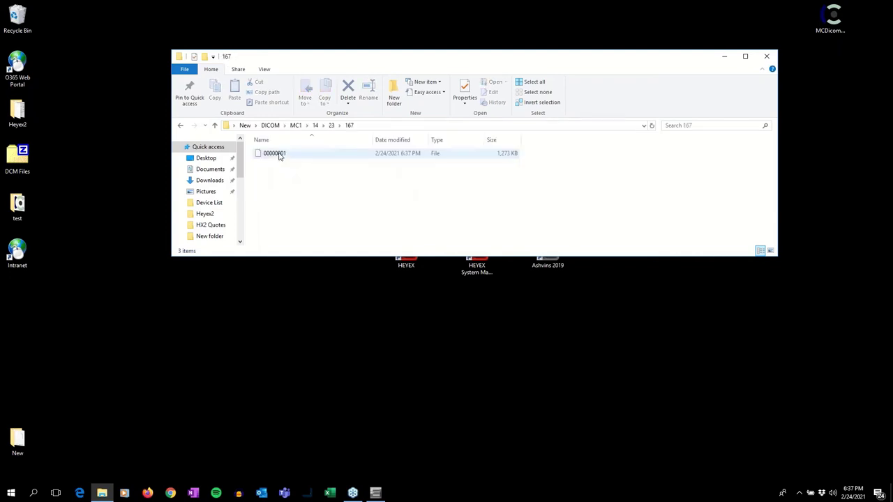
click(182, 127)
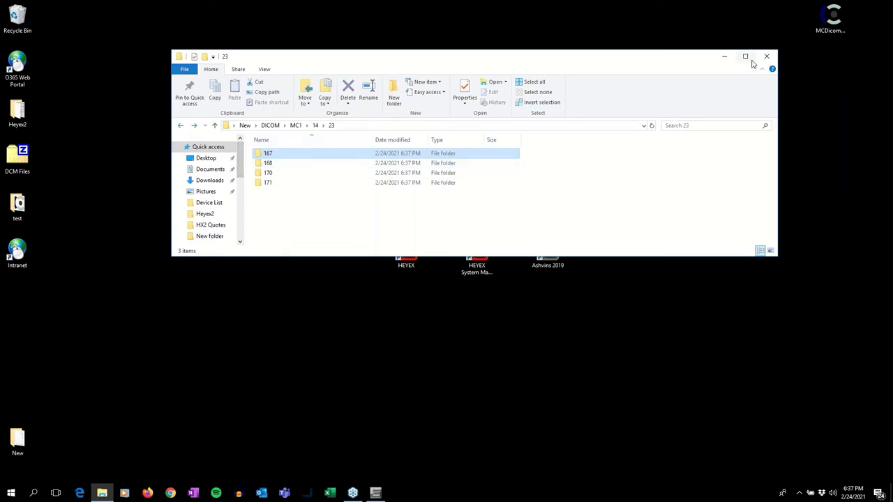
click(724, 56)
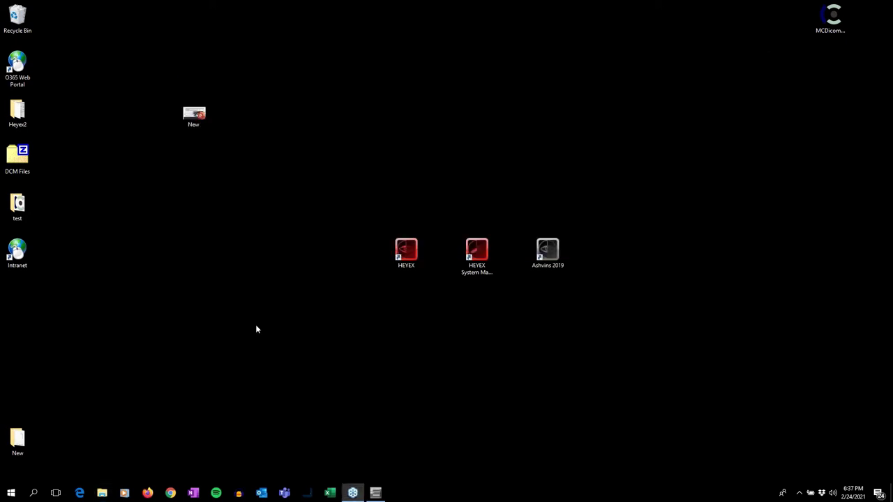
Switch back to Ashvins and show the available E2E export templates
click(375, 493)
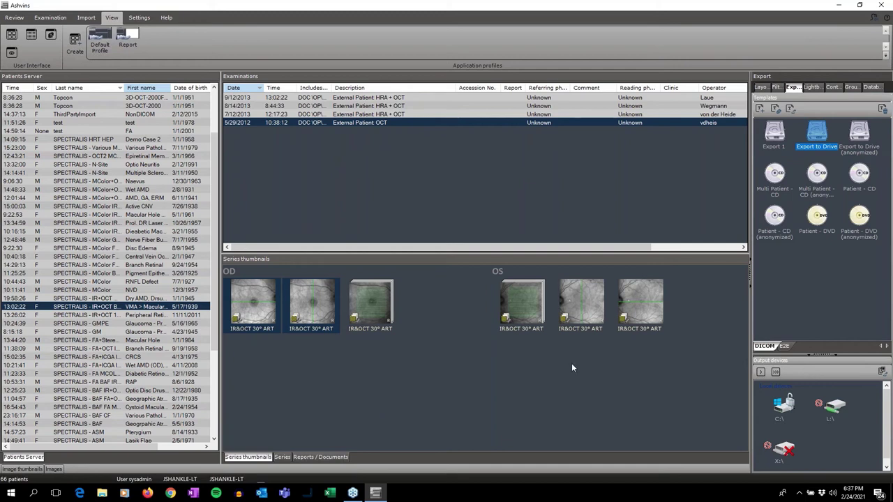
click(782, 347)
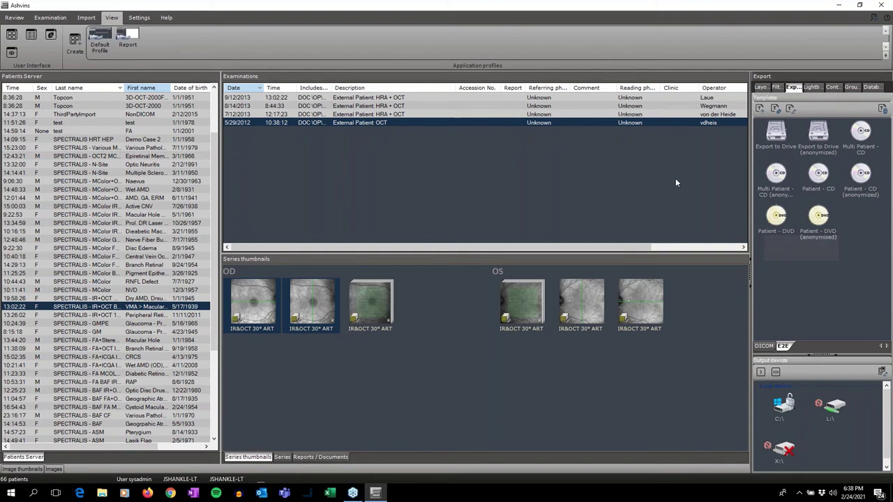
Collect the third OD series from 5/29/2012 and 8/14/2013 and the second OS series from 9/12/2013 in the lightbox
click(823, 86)
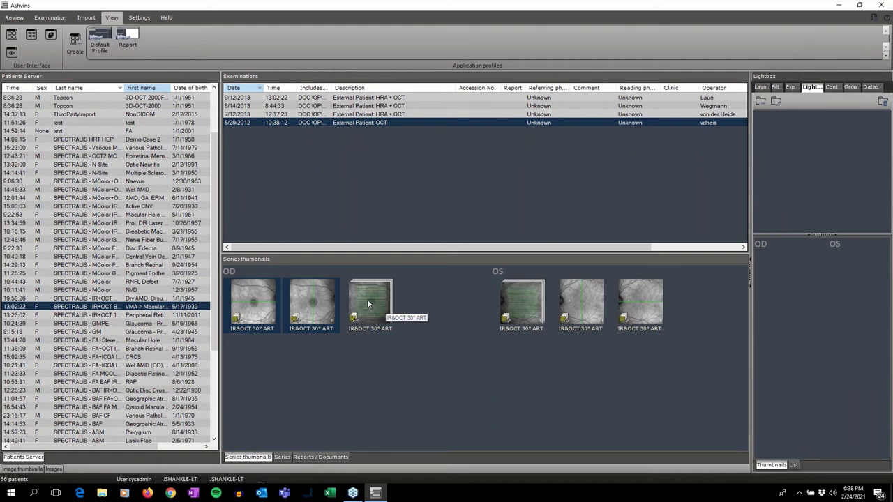
drag(367, 302, 793, 157)
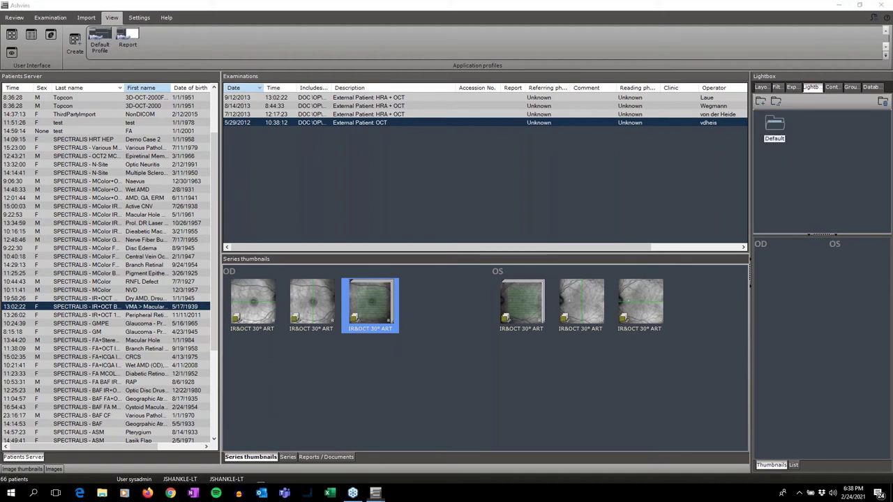
drag(370, 303, 787, 259)
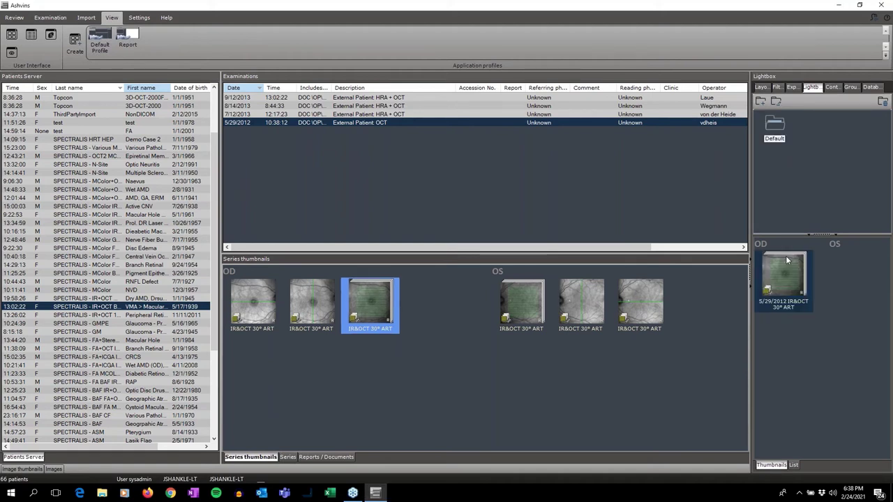
click(362, 106)
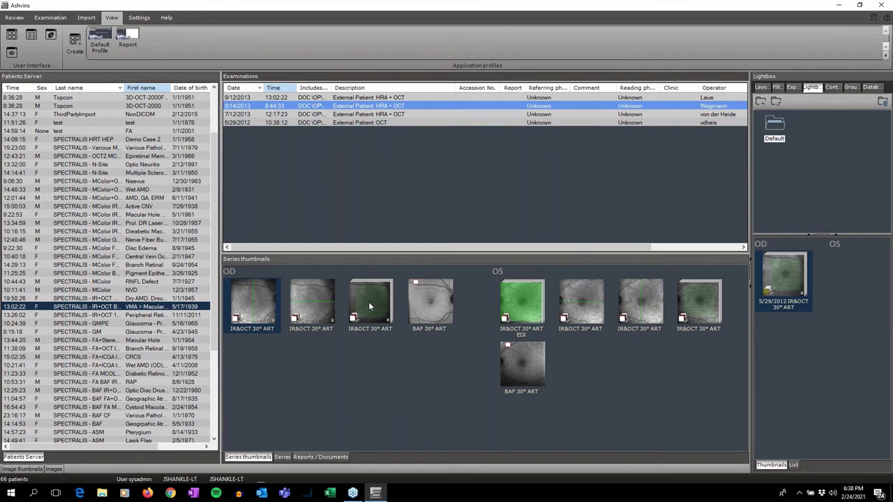
drag(370, 305, 785, 286)
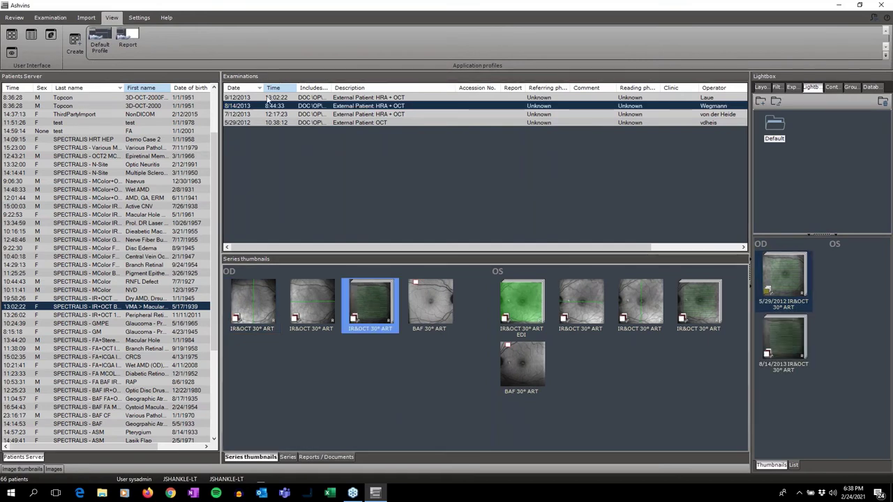
click(268, 97)
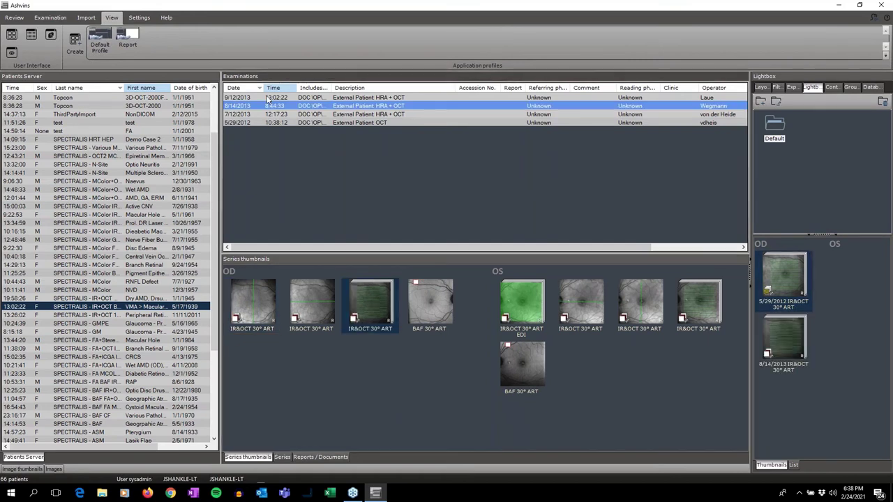
drag(580, 302, 776, 129)
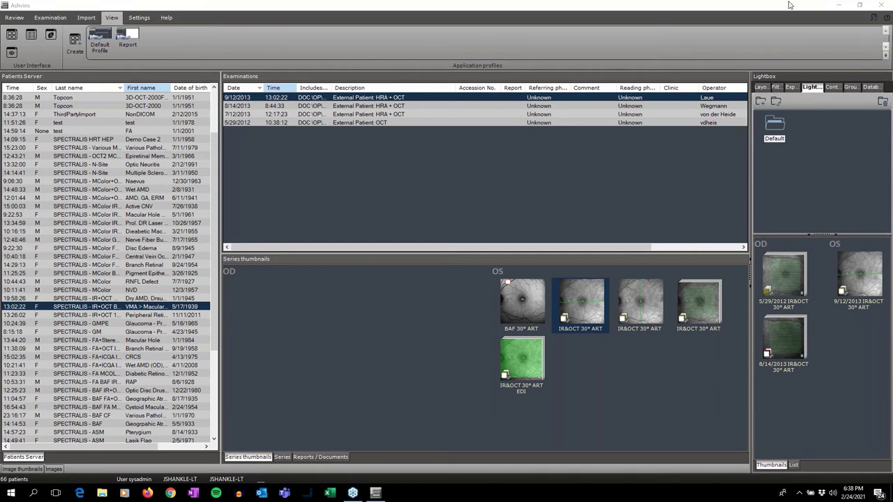
Look over the available contacts and patient groups, with the current patient selected in the patient list
click(831, 86)
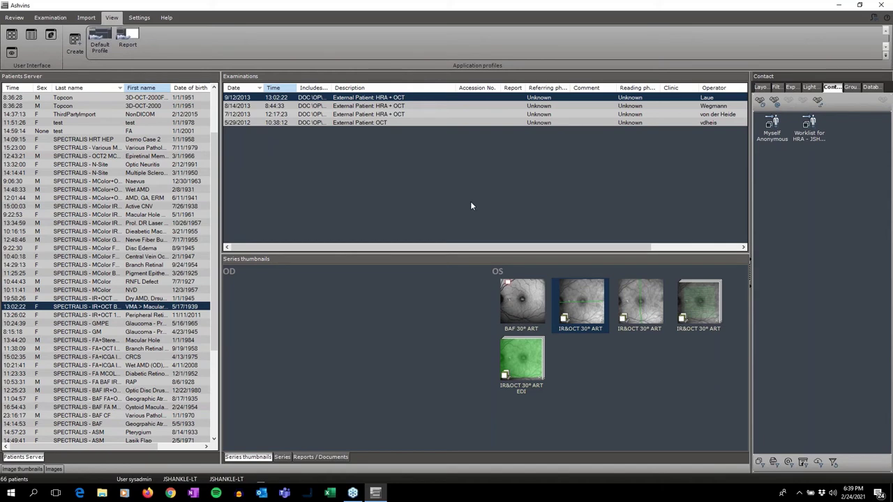
click(852, 87)
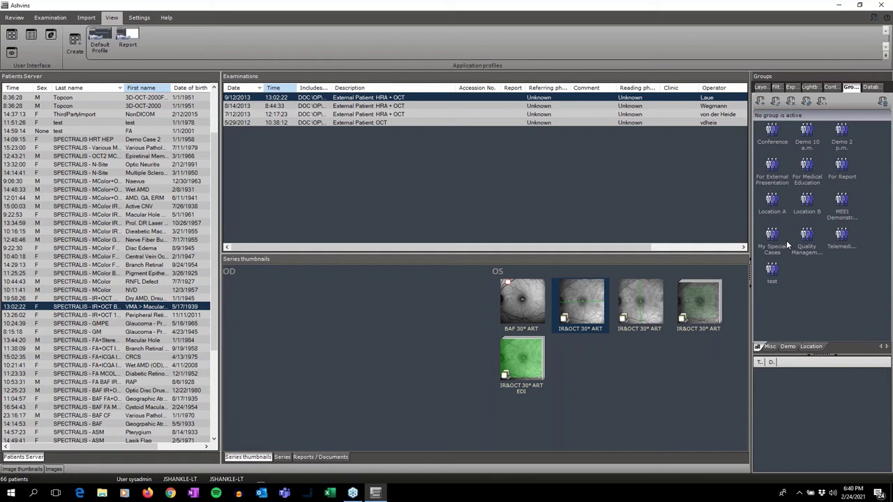
click(128, 311)
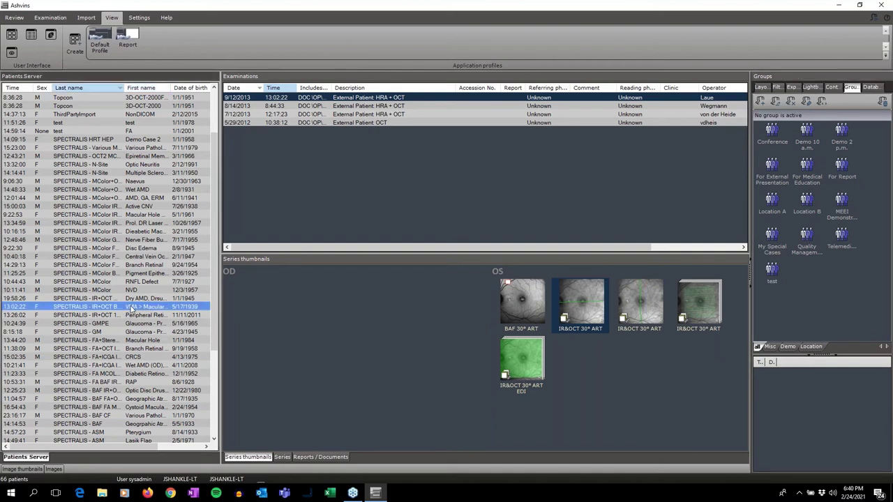
Open the third OD series of the 5/29/2012 examination and step through its OCT scans up to 17 and down to 8
click(268, 122)
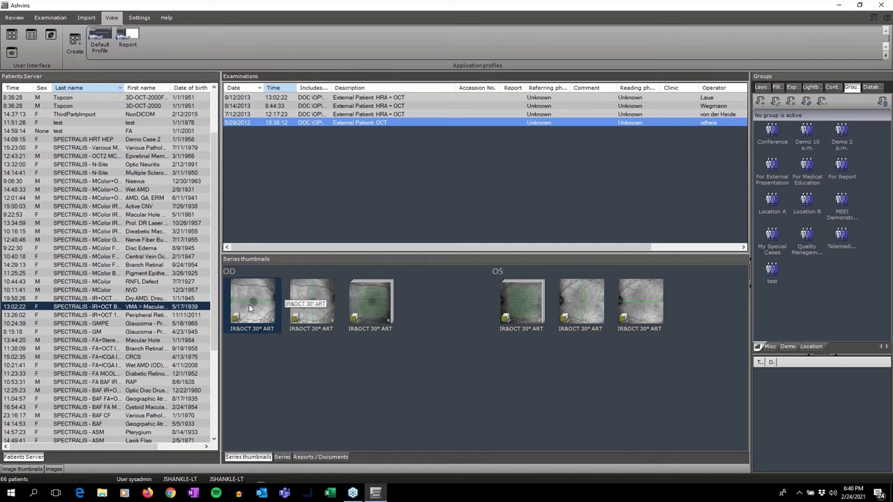
double_click(371, 297)
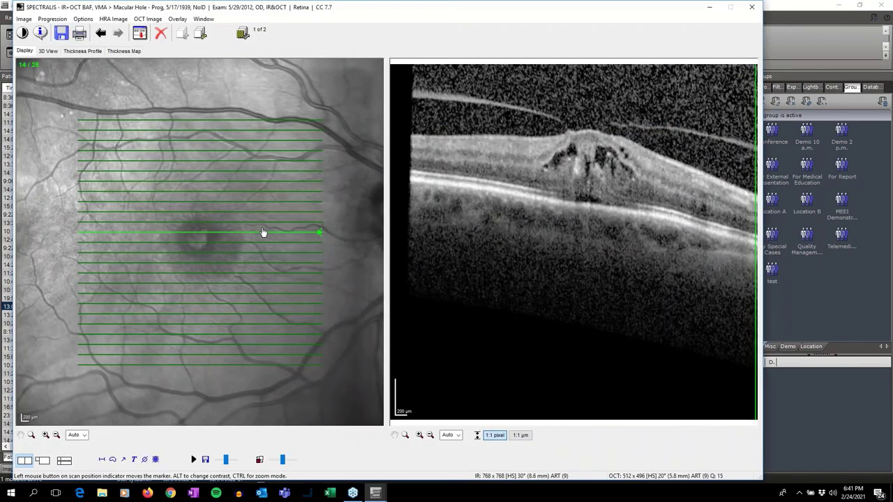
drag(263, 232, 263, 211)
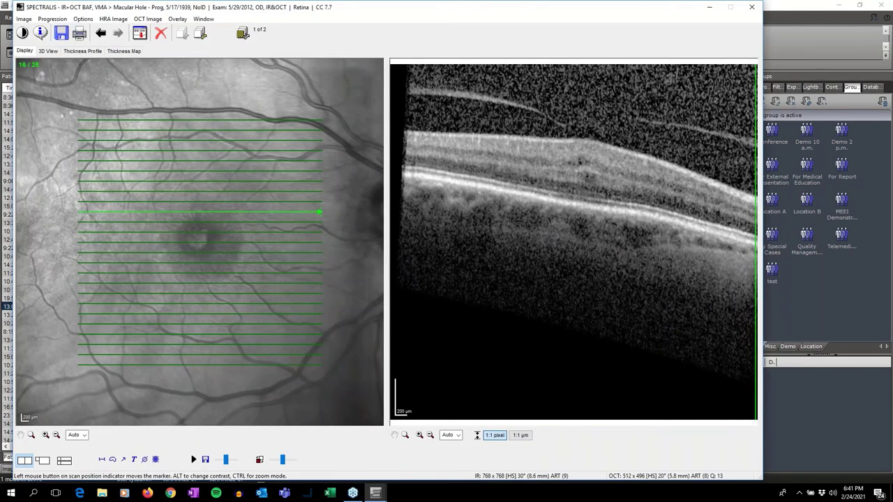
key(Up)
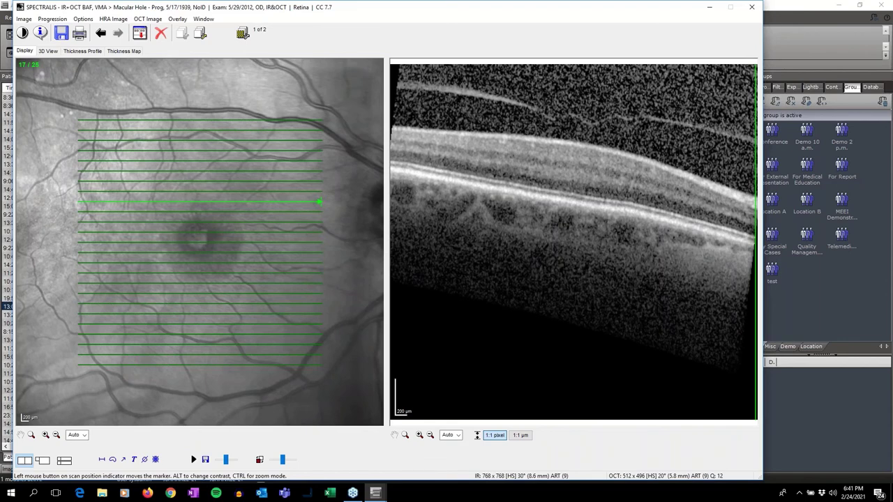
key(Down)
key(Down)
key(Down)
key(Down)
key(Down)
key(Down)
key(Down)
key(Down)
key(Down)
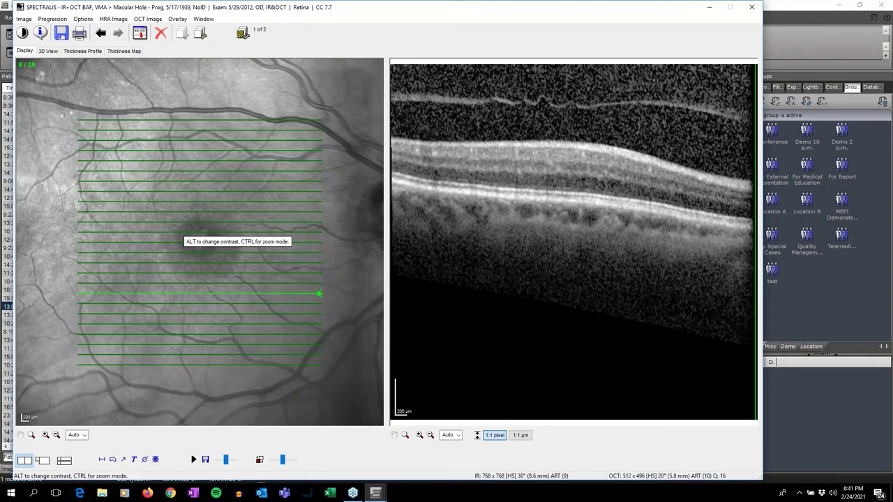
Compare the examination with its 8/14/2013 reference in the stacked two-exam layout, moving upward through the matching OCT scans
click(61, 465)
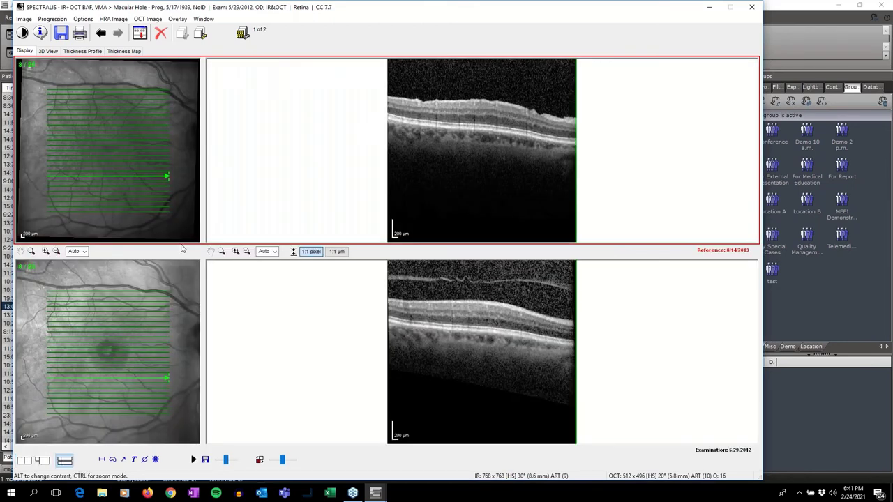
scroll(67, 307, up, 1)
scroll(64, 305, up, 2)
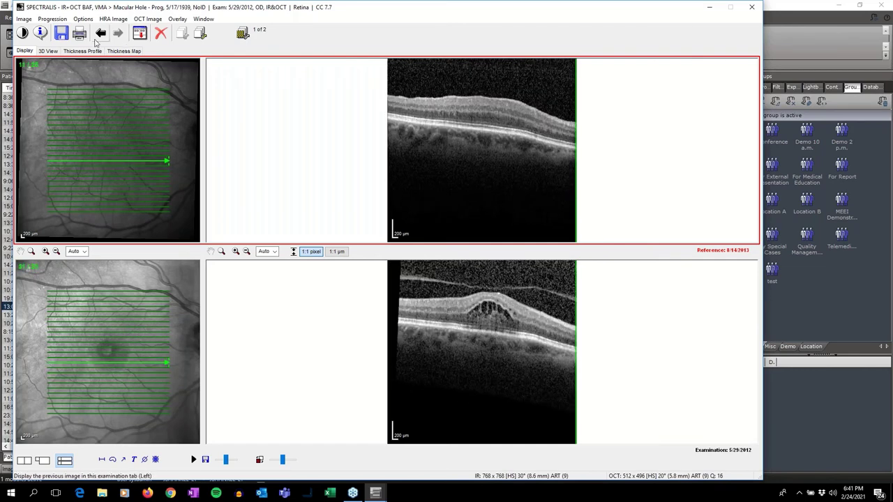
Examine the 5/29/2012 OD volume in the 3D surface view, rotating it and stepping through scans 7 to 17
click(47, 53)
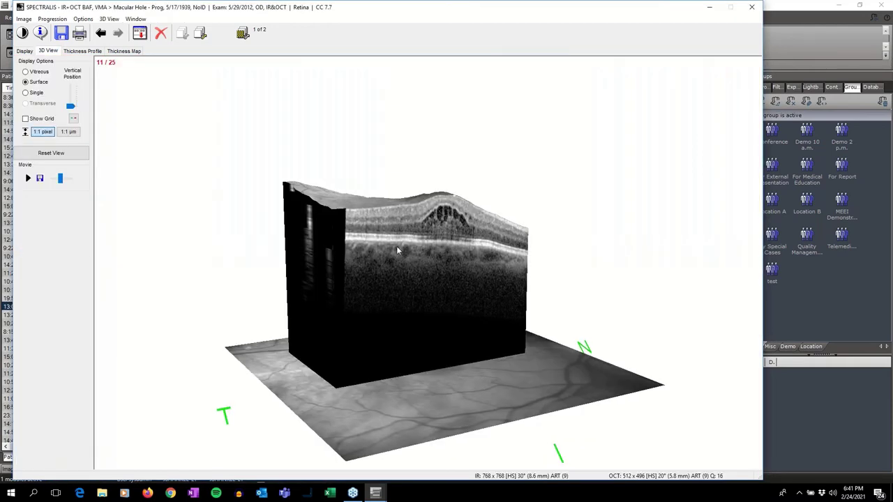
drag(433, 300, 377, 239)
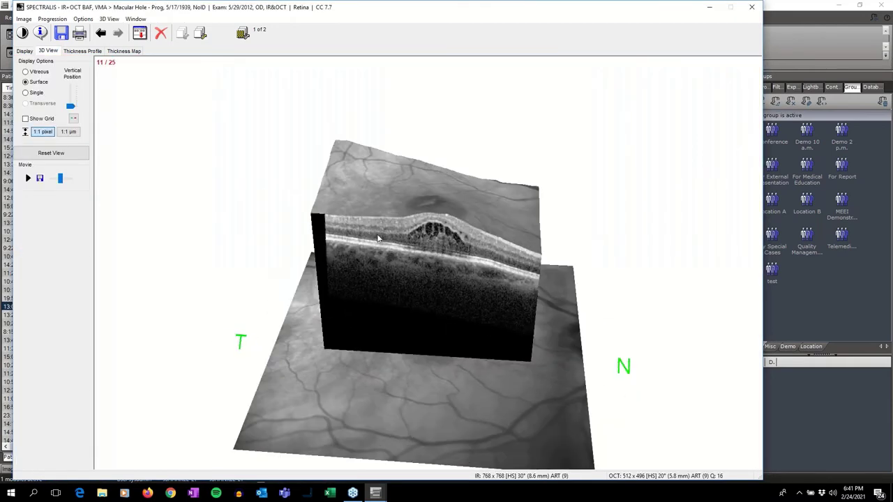
scroll(377, 239, down, 4)
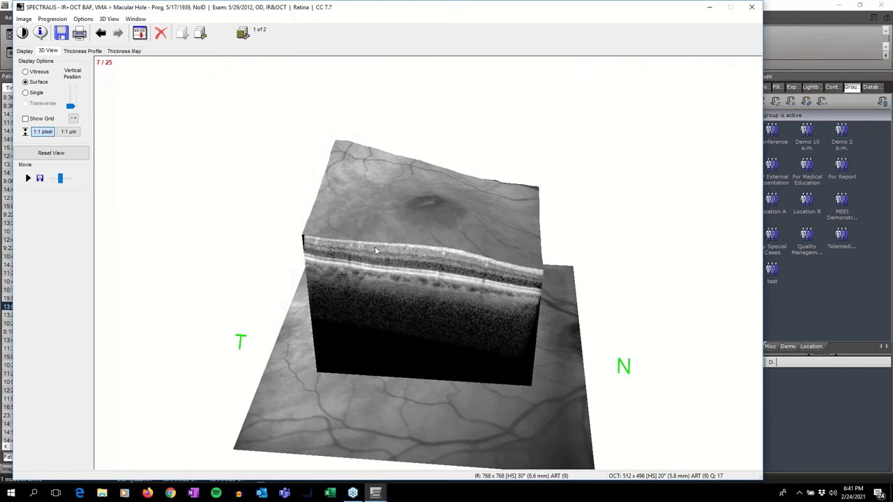
scroll(374, 246, up, 5)
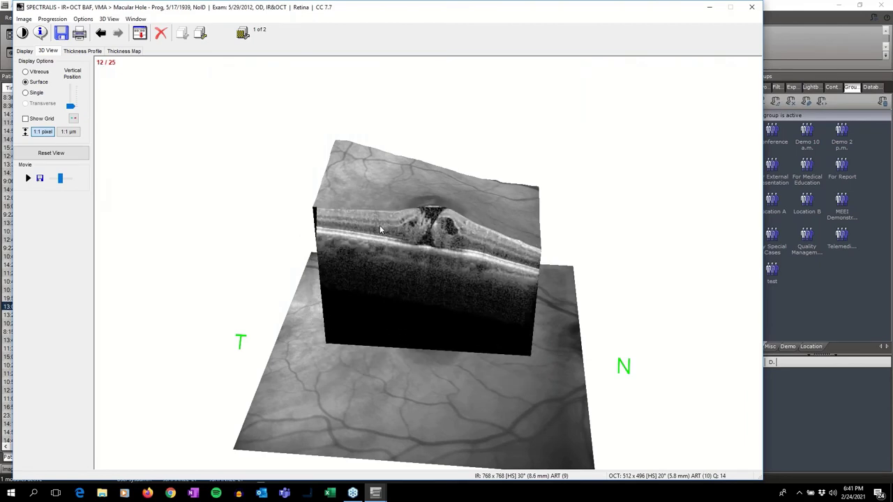
scroll(379, 225, up, 5)
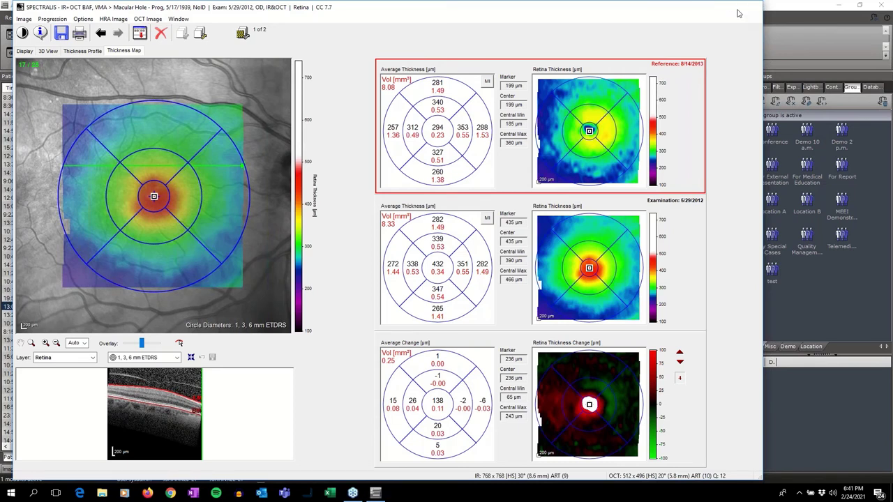
Close the examination's image window and return to the series thumbnails
click(750, 7)
click(287, 456)
click(251, 457)
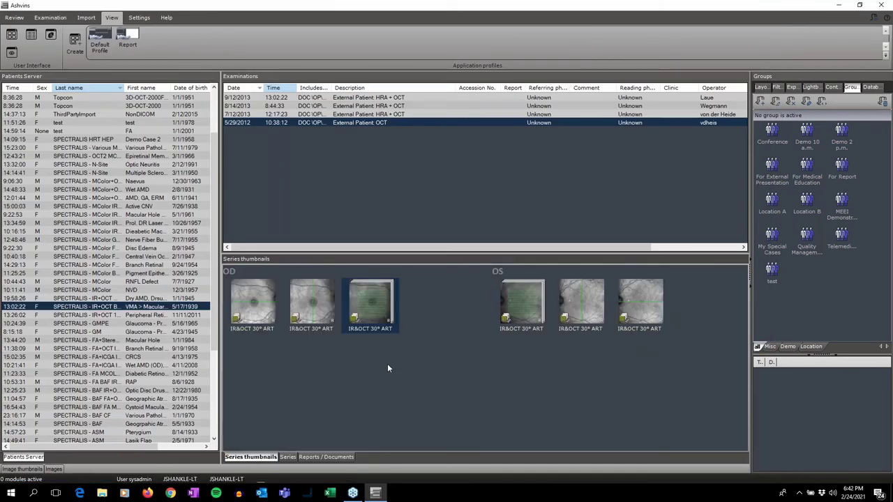
Reopen the third OD series in the stacked two-exam layout, switching the progression to 8/14/2013 and back to 5/29/2012
double_click(361, 302)
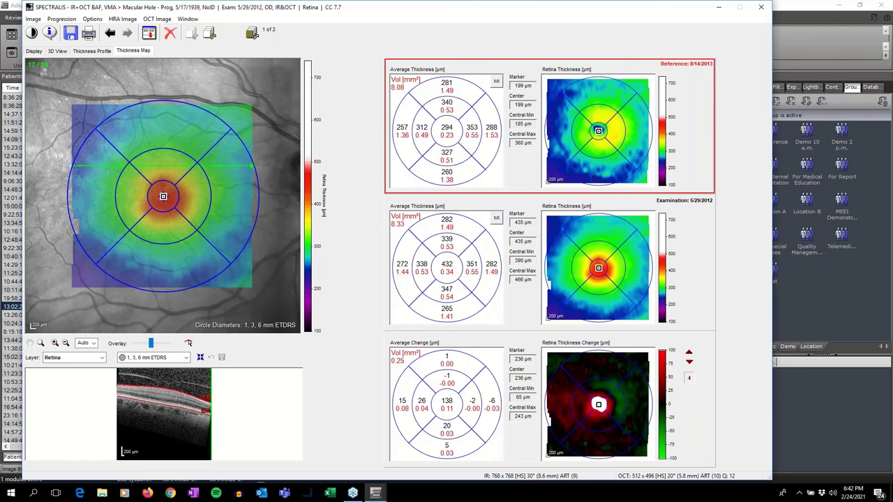
click(34, 51)
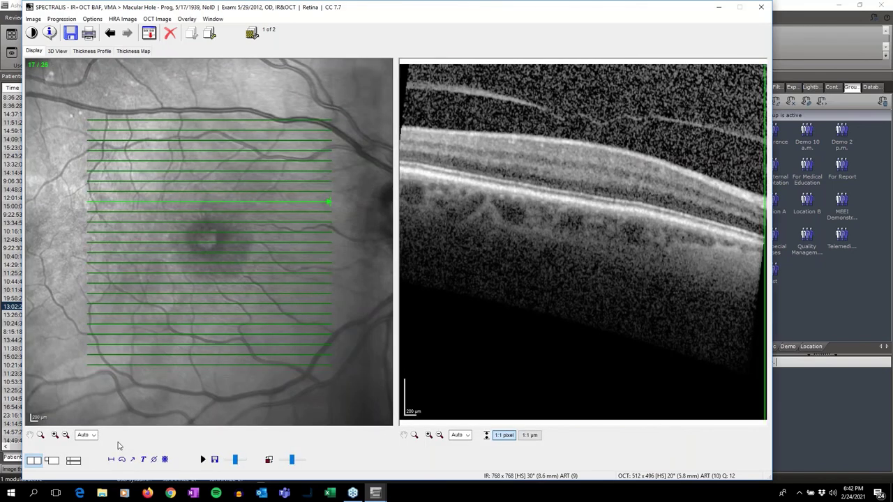
click(73, 460)
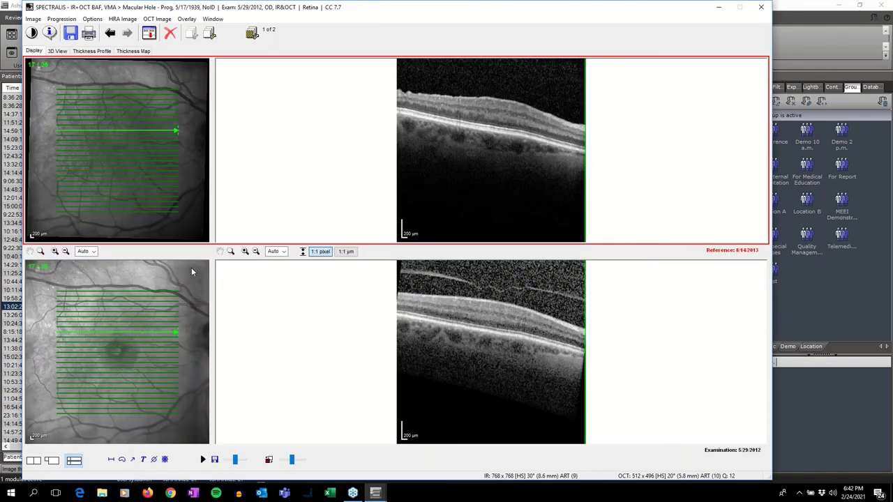
click(139, 362)
click(191, 34)
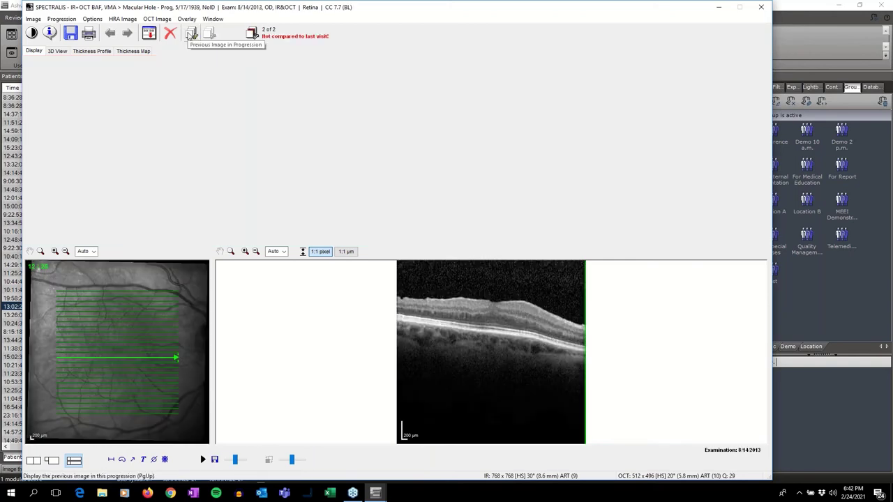
click(191, 34)
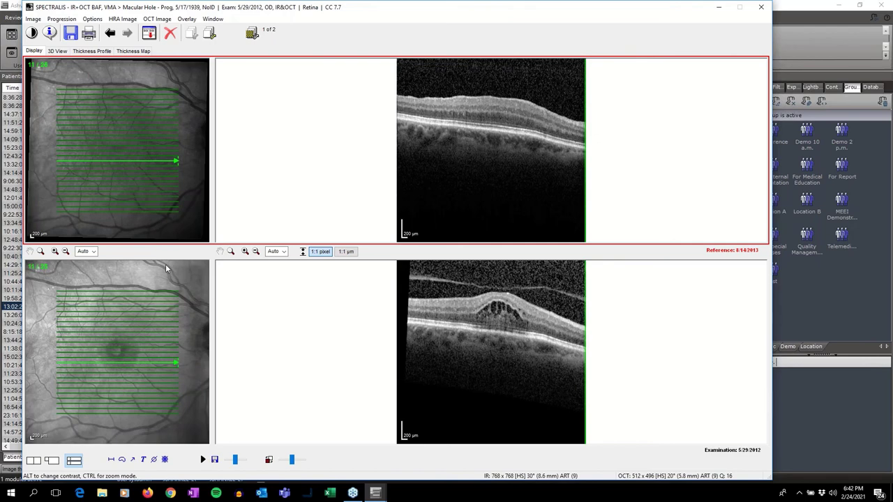
Compare OCT scans 11 to 13 of the 5/29/2012 examination with the 8/14/2013 reference, and close the image window
scroll(171, 264, up, 1)
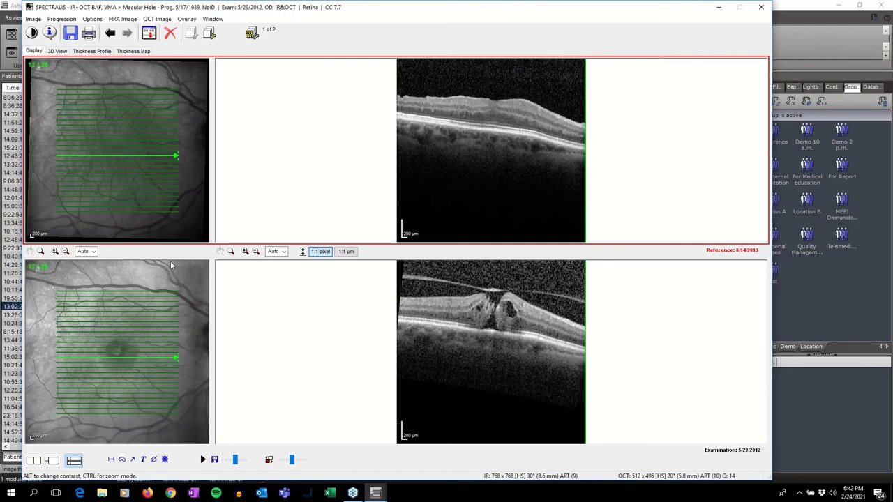
scroll(170, 264, up, 1)
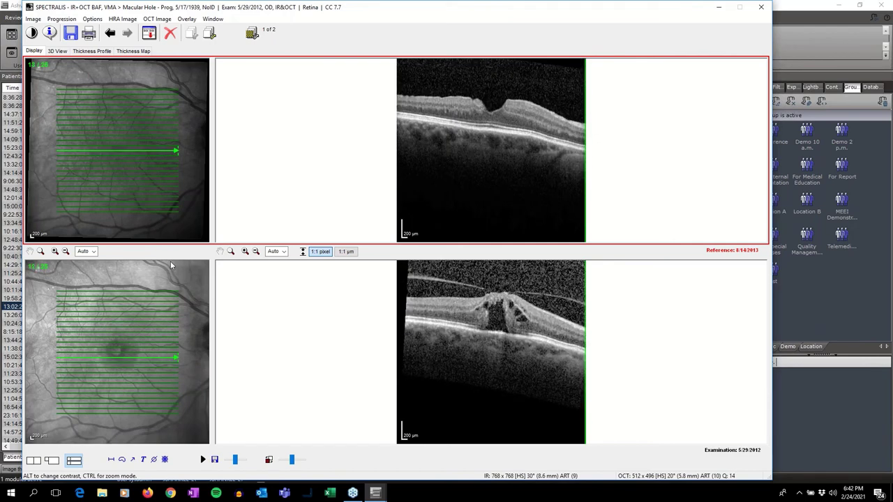
scroll(170, 265, down, 1)
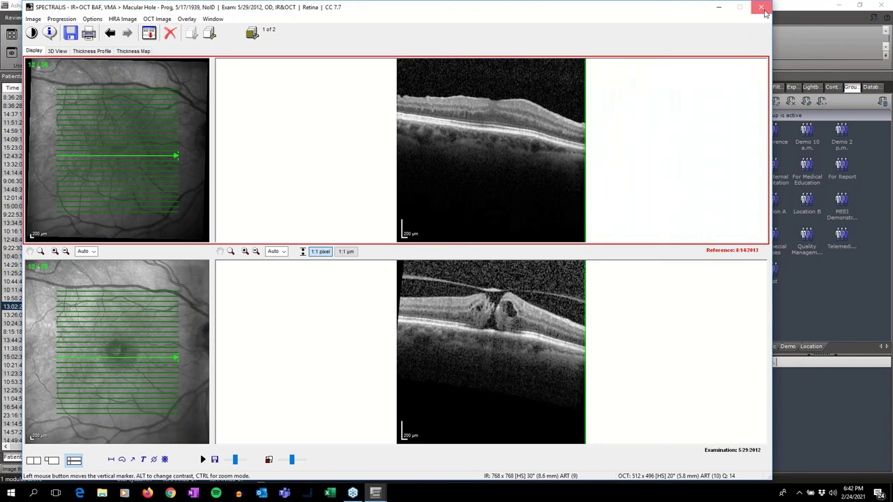
click(762, 9)
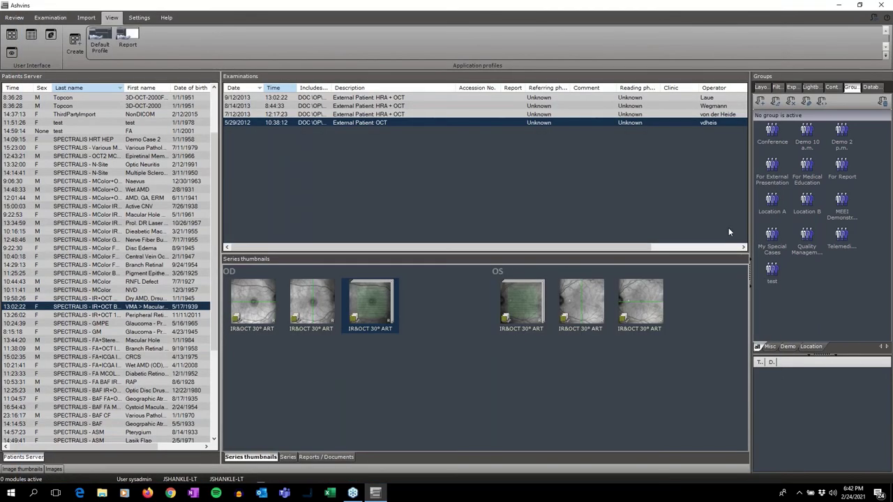
Open the first OS series of the 5/29/2012 examination in the viewer with a three-row layout
click(520, 308)
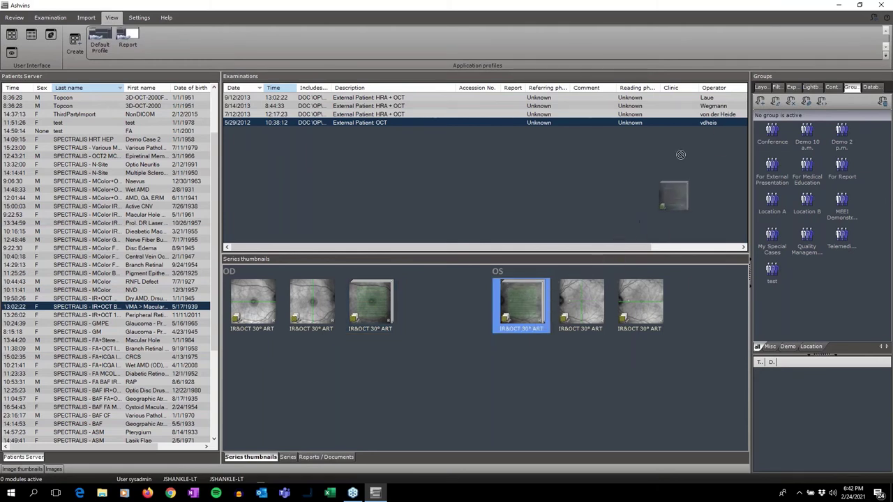
click(760, 88)
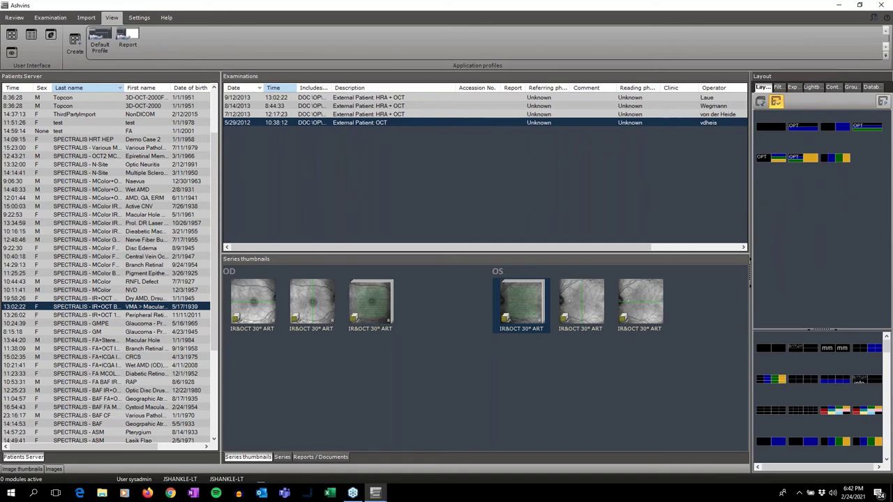
double_click(791, 174)
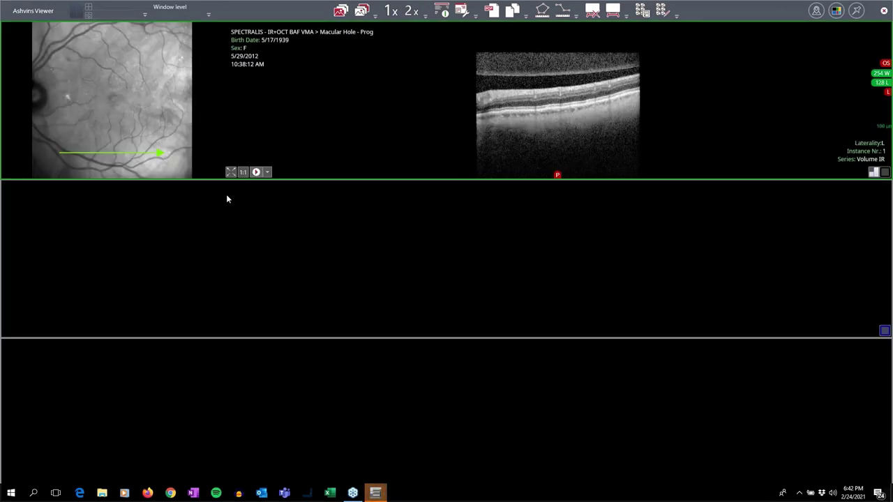
Step back and forth through the OCT scans of the 5/29/2012 OS volume, stopping at instance 12
scroll(106, 103, down, 7)
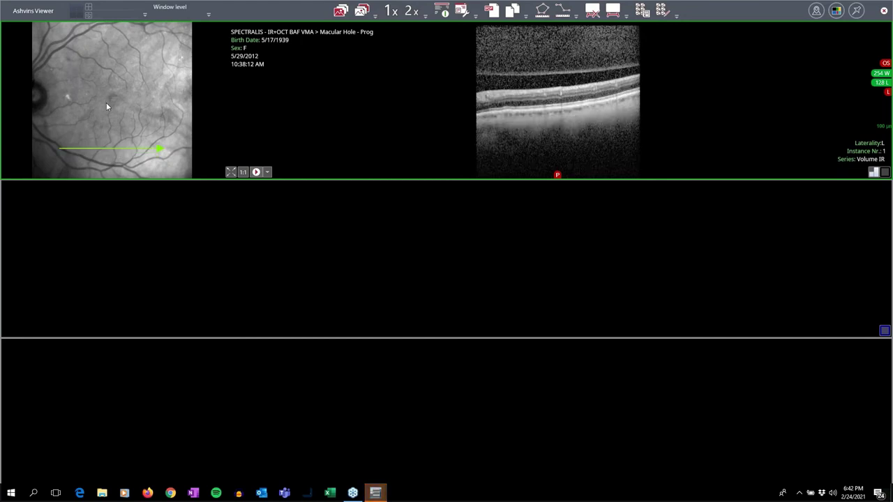
scroll(104, 110, down, 15)
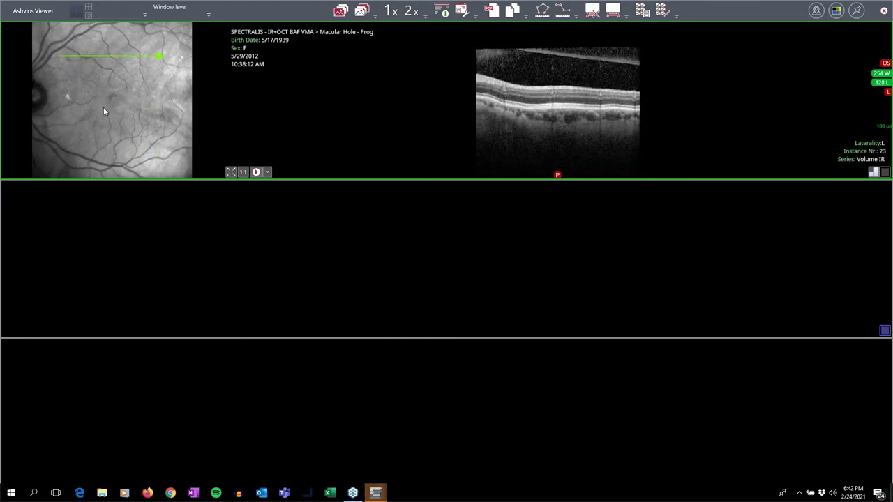
scroll(103, 106, up, 15)
scroll(104, 105, down, 11)
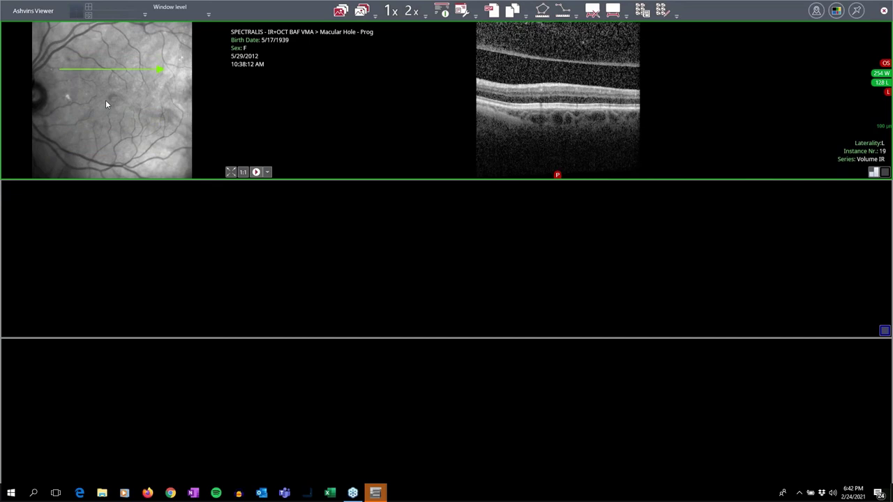
scroll(106, 99, up, 7)
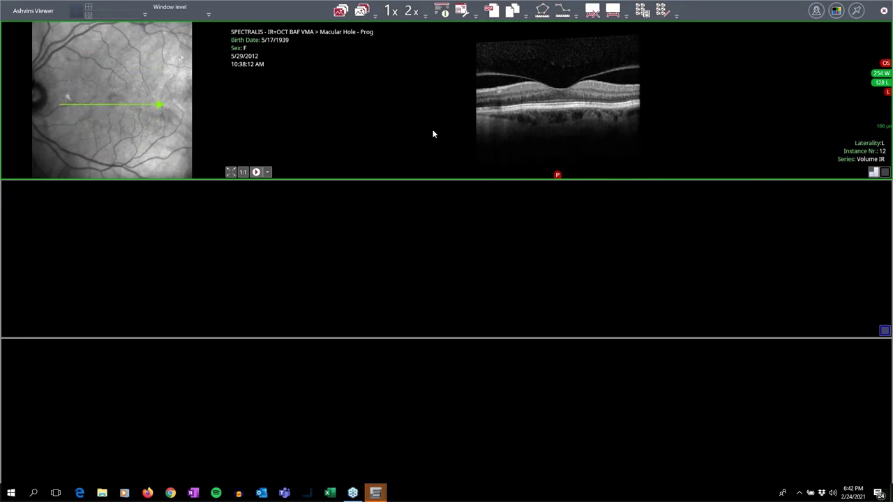
Show all of the patient's series in Smart Select and place the 8/14/2013 OS Volume IR in the middle row
right_click(685, 98)
mouse_move(773, 147)
mouse_down()
mouse_move(777, 184)
mouse_move(775, 139)
mouse_up()
click(669, 123)
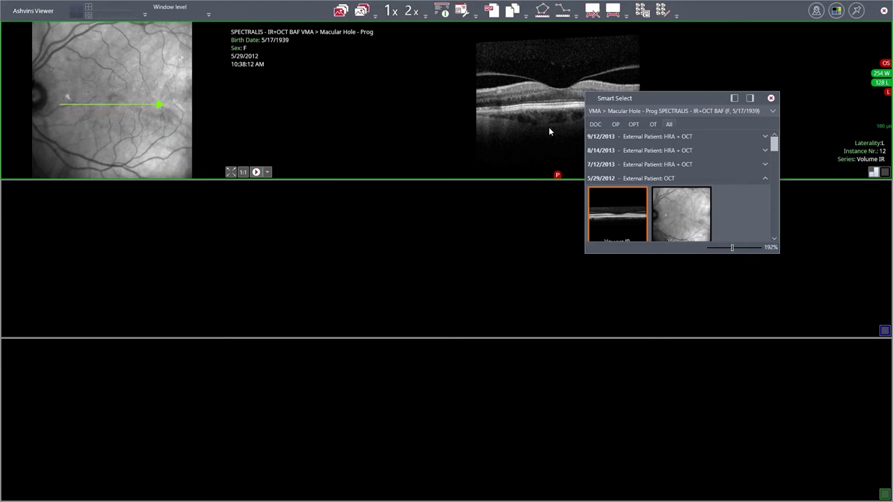
click(683, 154)
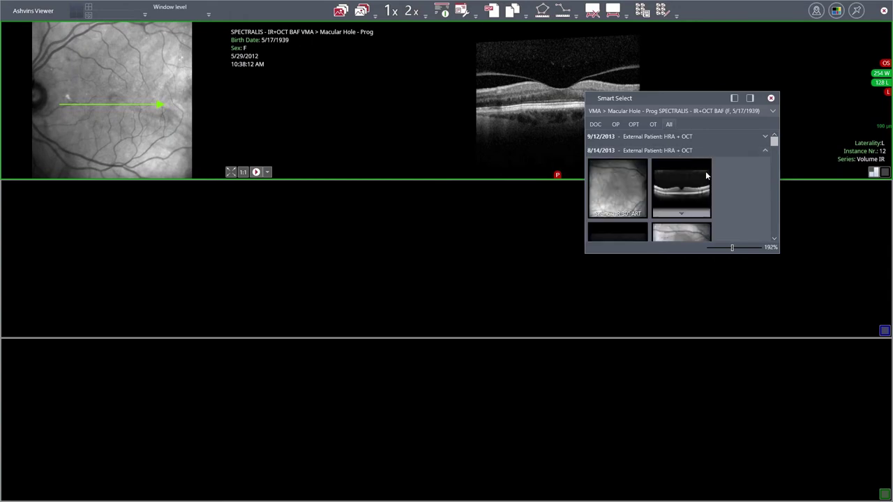
drag(776, 143, 779, 164)
click(634, 139)
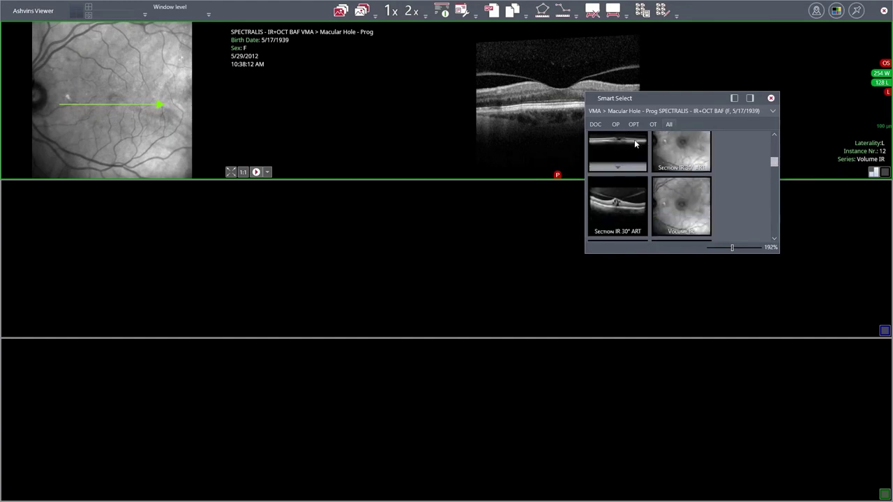
click(452, 222)
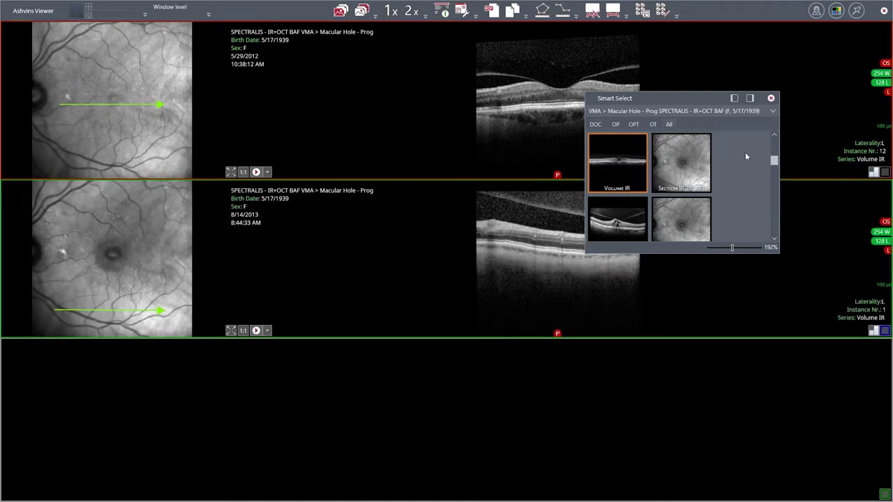
Add the 9/12/2013 OS Volume IR from Smart Select to the third row and close Smart Select
drag(773, 162, 695, 128)
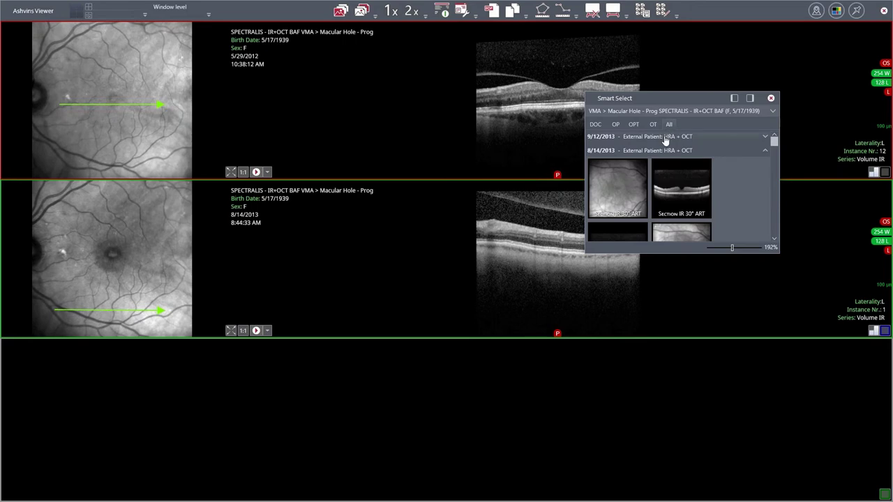
scroll(697, 148, down, 1)
scroll(725, 154, down, 1)
scroll(725, 153, down, 2)
scroll(725, 153, down, 5)
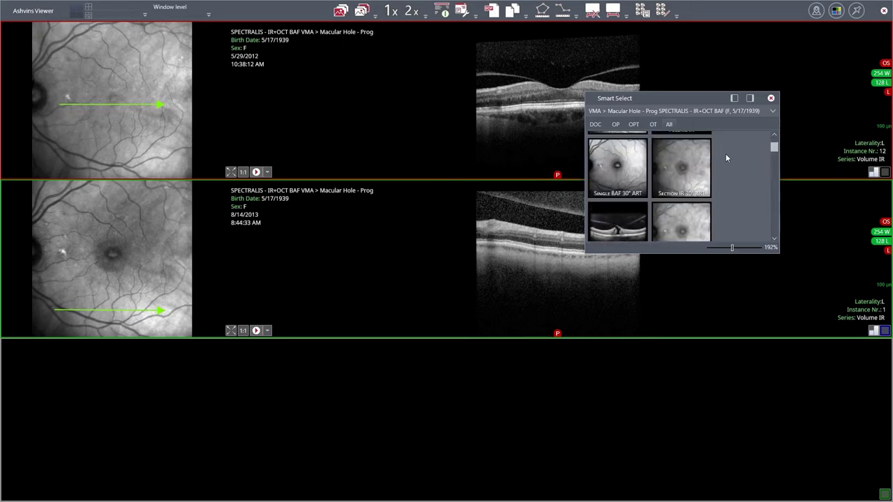
scroll(726, 153, down, 1)
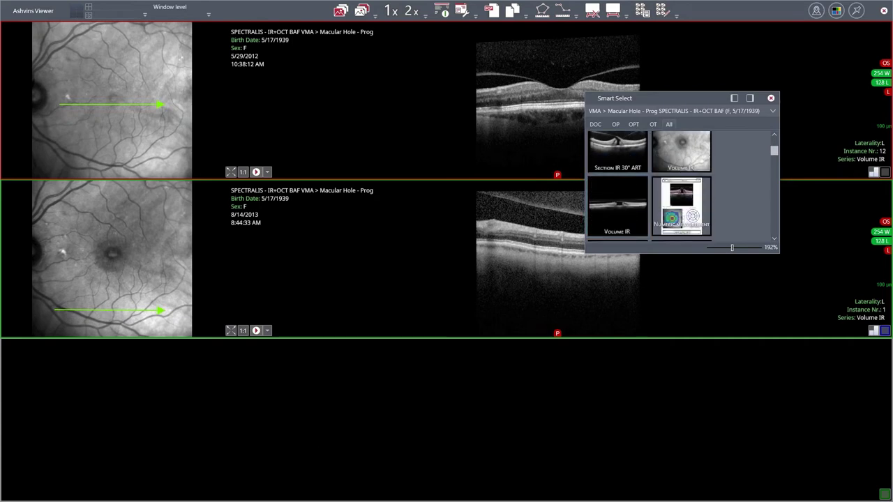
double_click(617, 206)
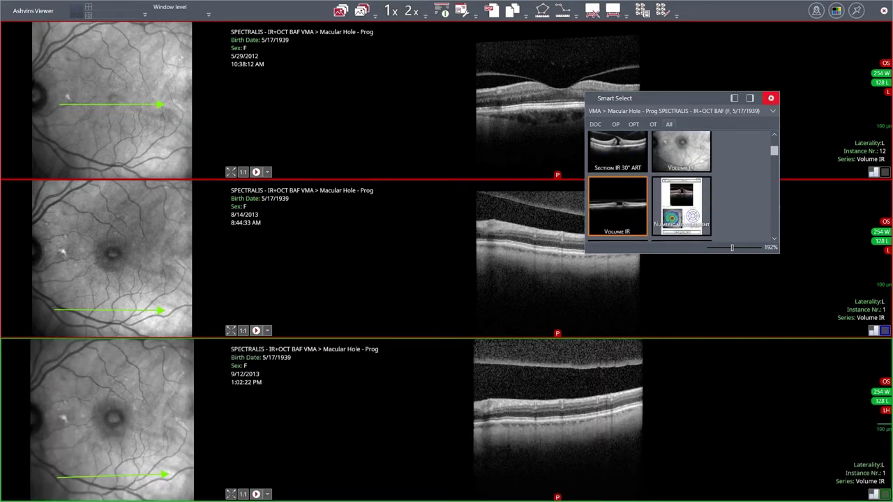
click(770, 99)
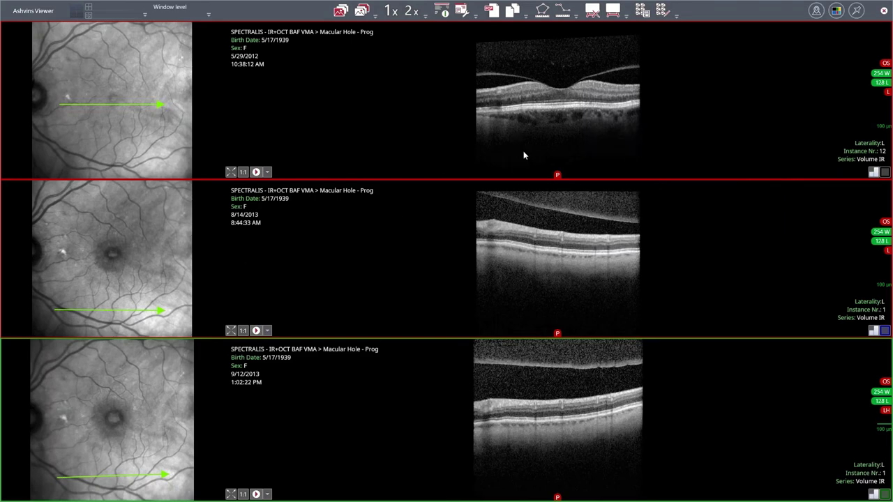
Align all three OS volumes at their first scan and step through them in sync to instance 6
scroll(131, 103, up, 3)
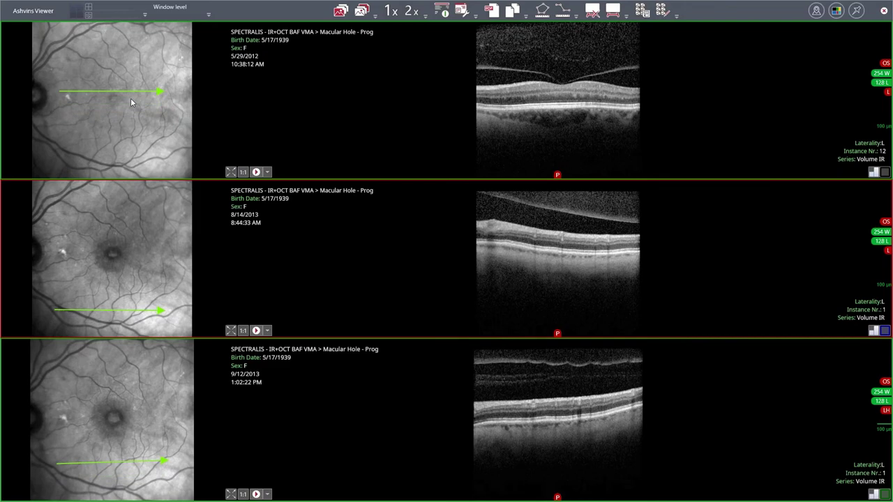
scroll(130, 99, down, 1)
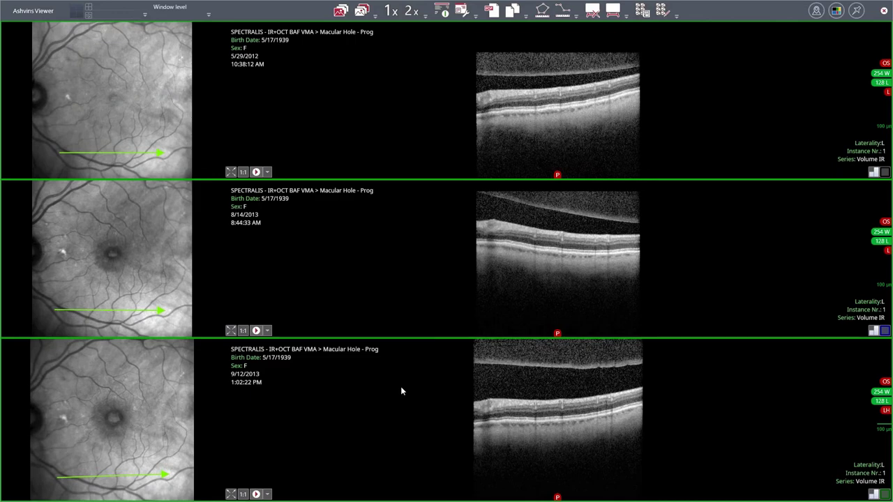
scroll(401, 391, up, 1)
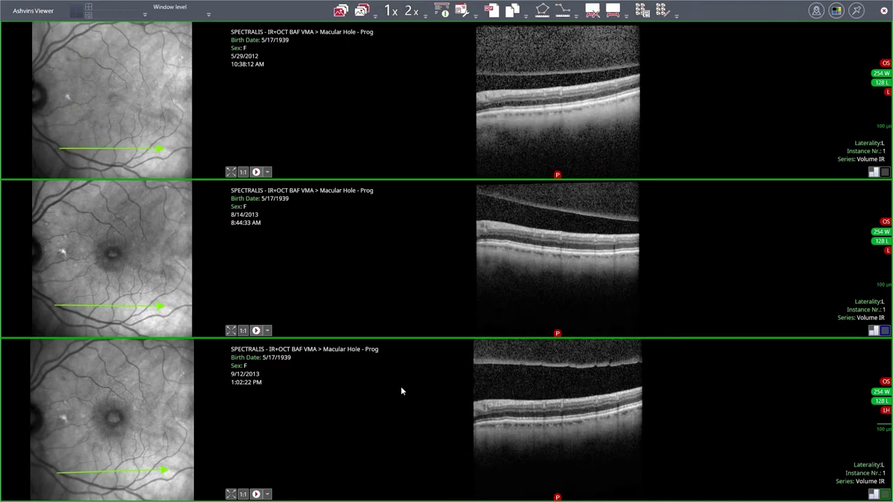
scroll(401, 391, up, 5)
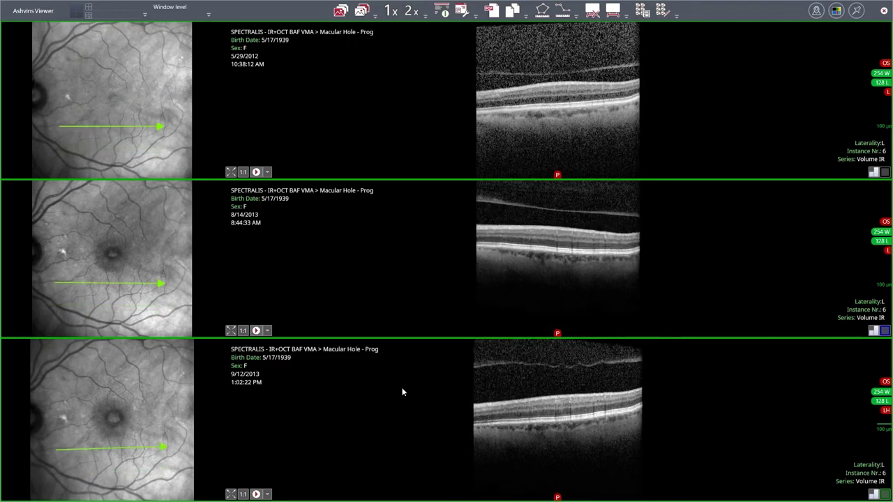
Step the three synchronized OS volumes forward to instance 18 and back around the macular hole to instance 13, and close the viewer
scroll(402, 392, up, 9)
scroll(403, 393, down, 2)
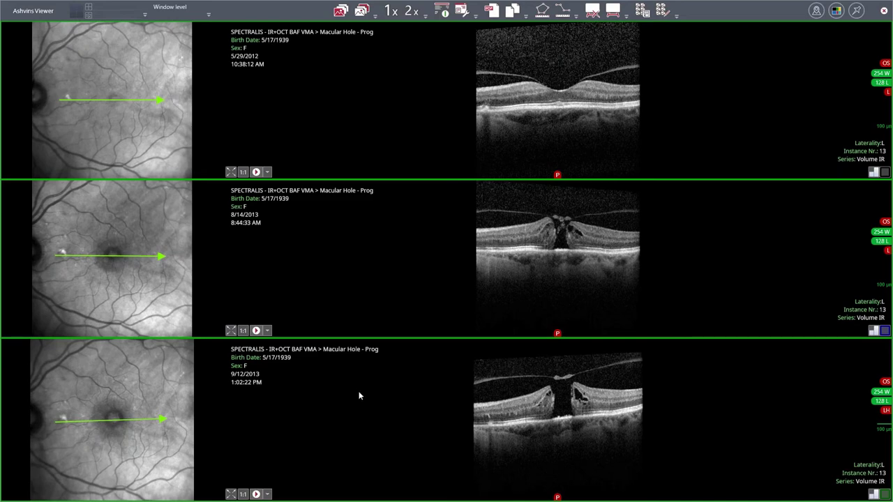
scroll(359, 395, up, 2)
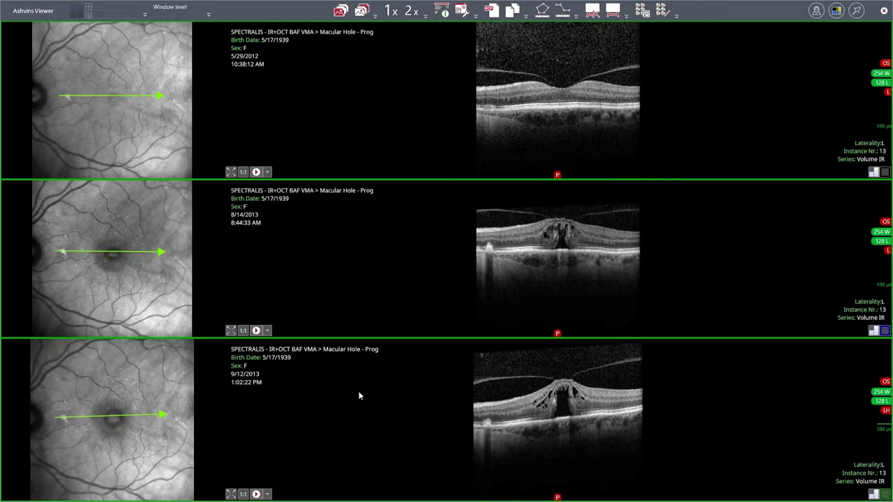
scroll(359, 395, up, 5)
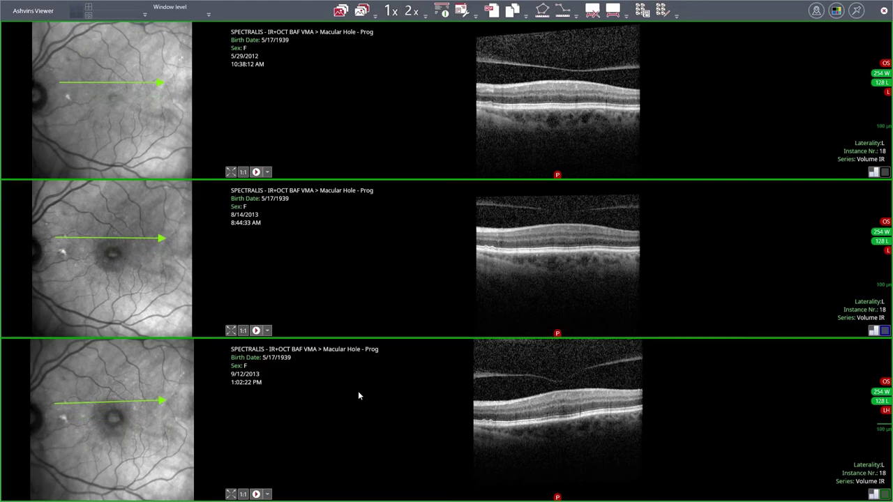
scroll(359, 395, down, 8)
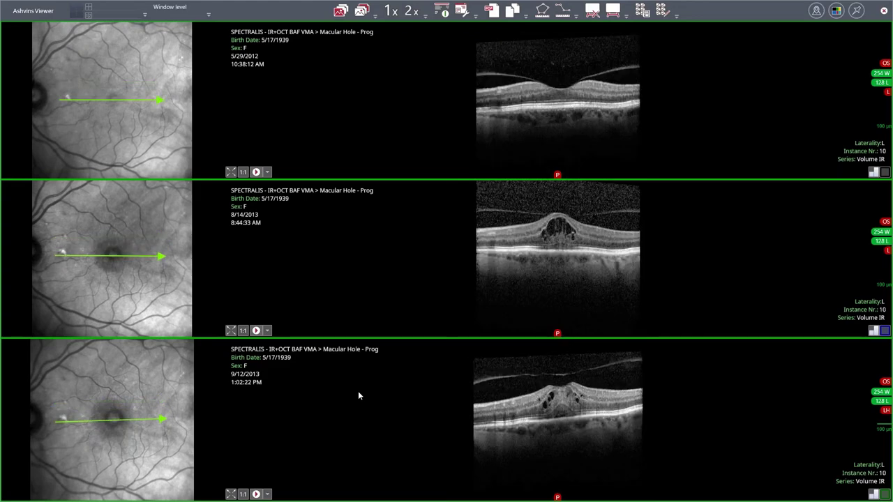
scroll(358, 396, down, 2)
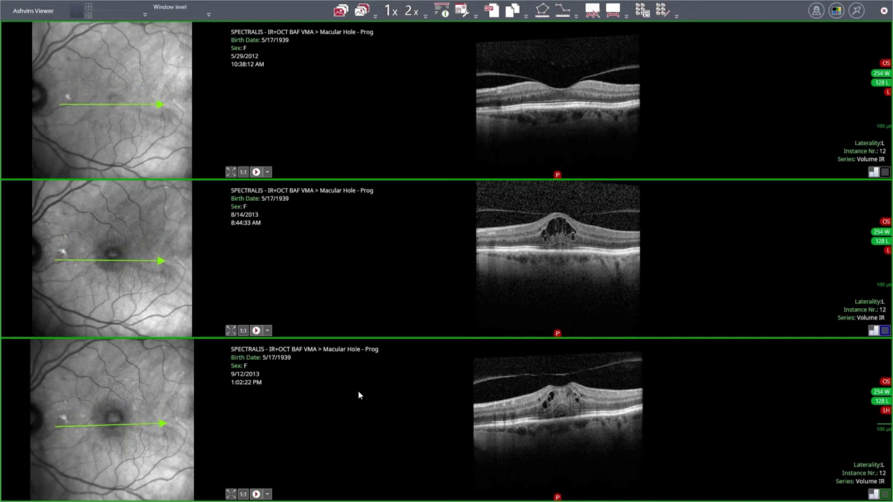
scroll(357, 396, up, 1)
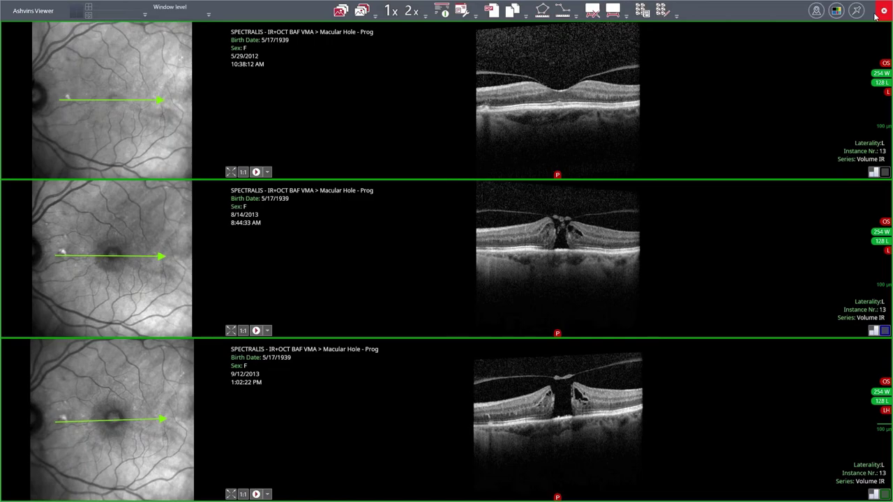
click(878, 13)
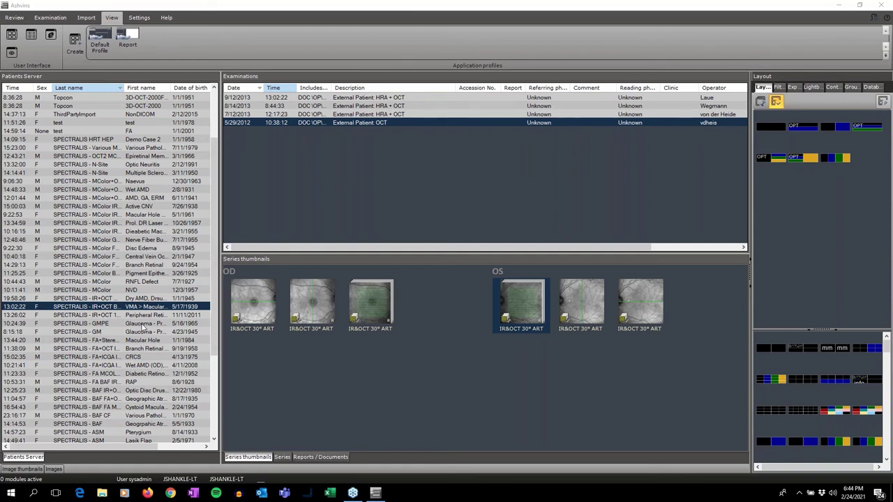
Choose the patient listed directly below the SPECTRALIS - ASM entries and select the 4/29/2020 External Patient: HRA + OCT examination
scroll(143, 328, down, 5)
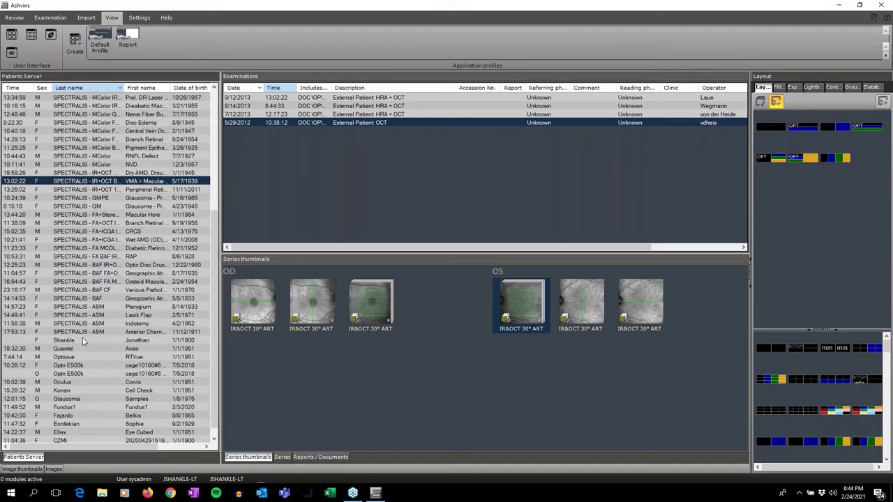
click(82, 339)
click(318, 140)
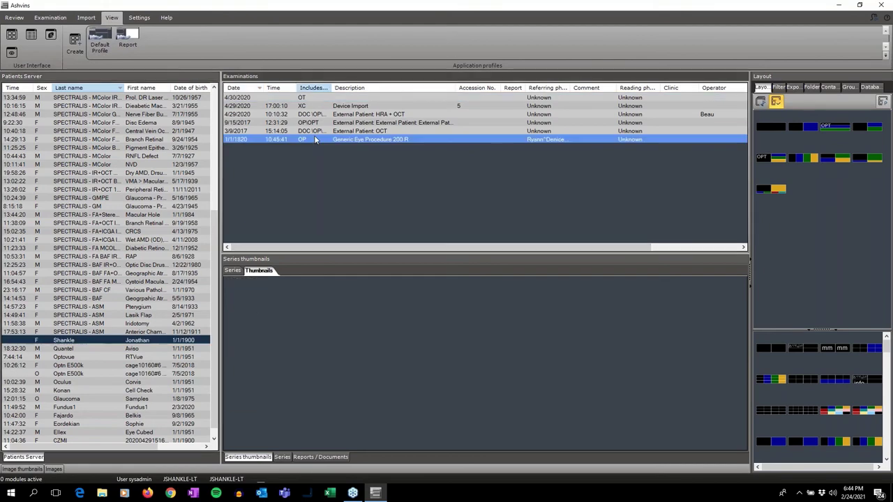
click(318, 122)
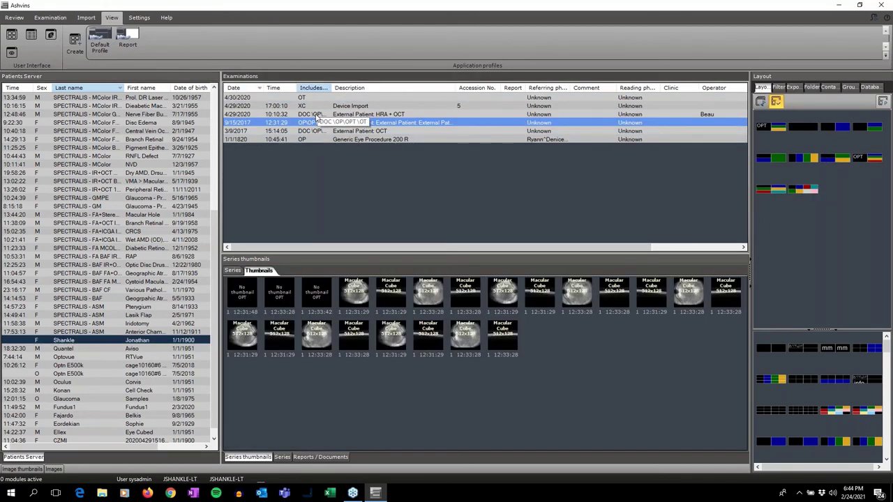
click(319, 114)
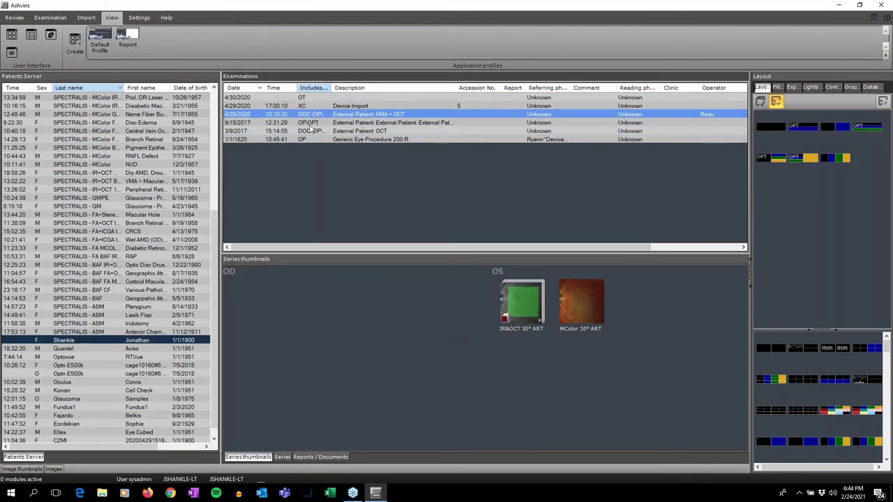
Open the OS IR&OCT 30° ART volume in the viewer and step through its scans to instance 9
click(518, 301)
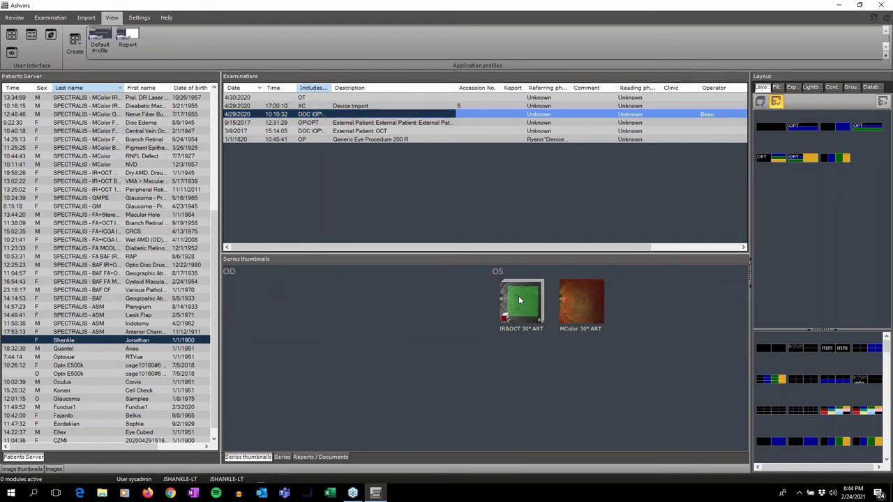
double_click(518, 299)
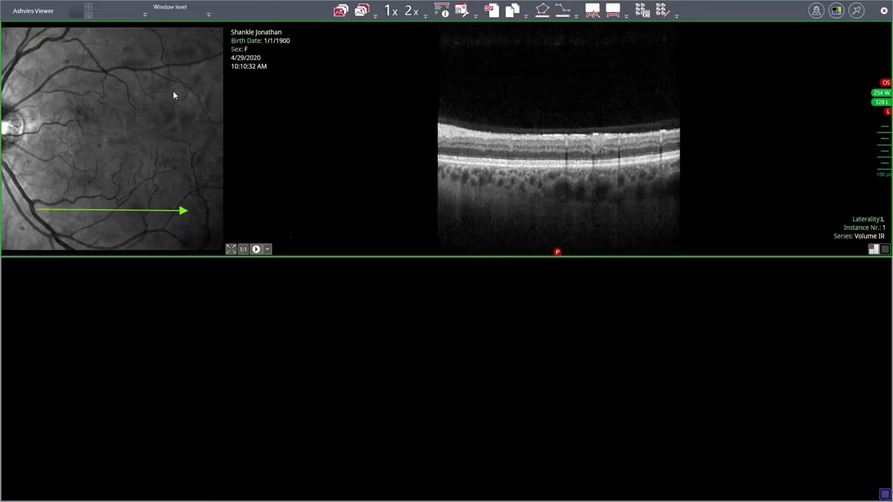
scroll(174, 94, down, 14)
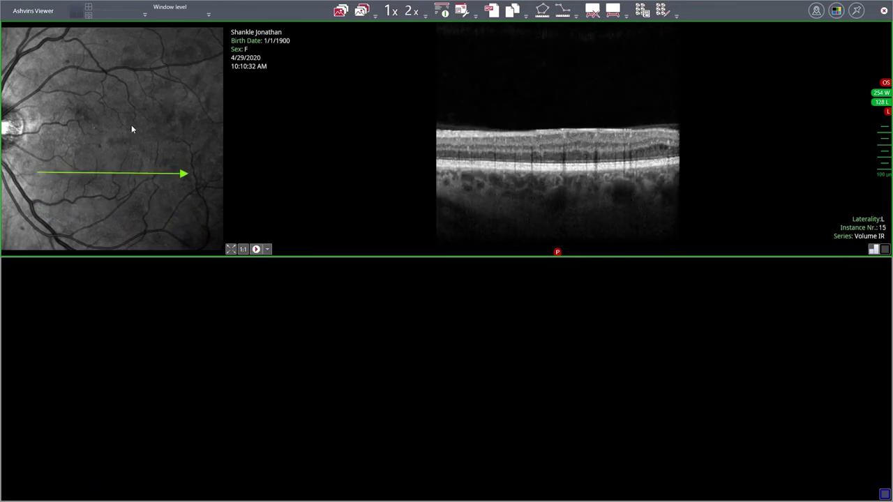
scroll(131, 128, up, 6)
Show all of the patient's series in Smart Select, place the 9/15/2017 OS Macular Cube 512x128 in the lower row and close Smart Select
middle_click(325, 136)
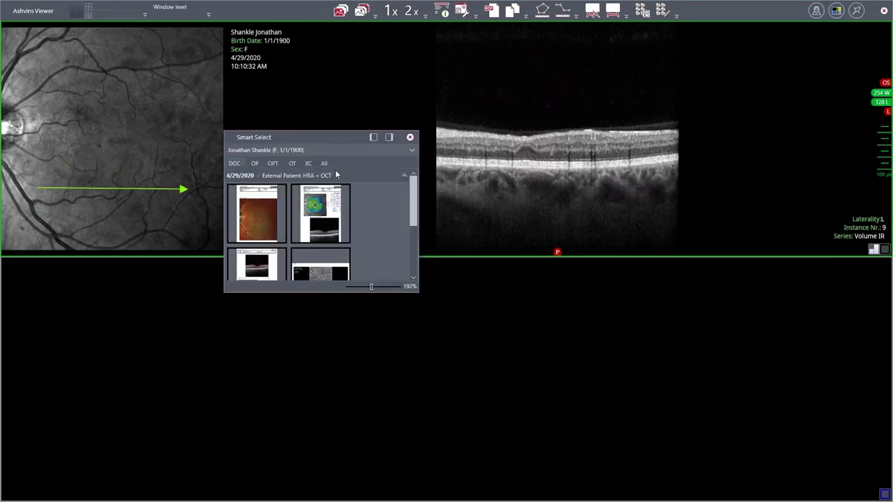
click(324, 164)
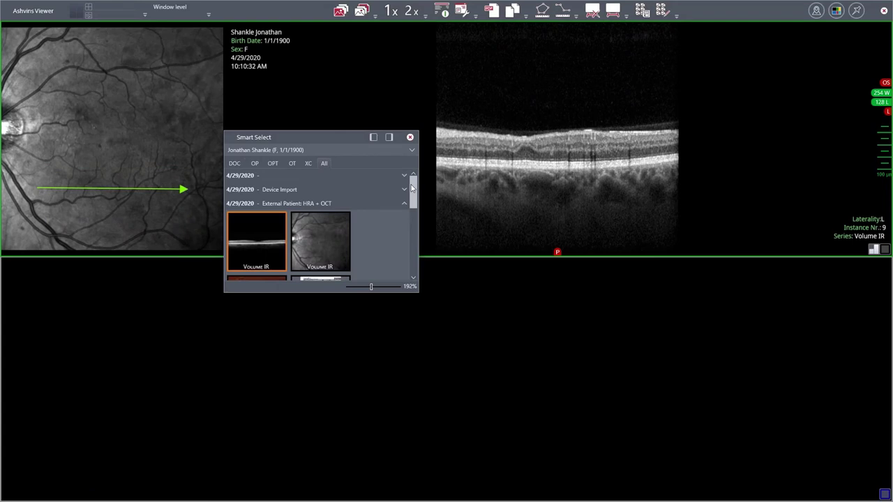
drag(411, 187, 403, 241)
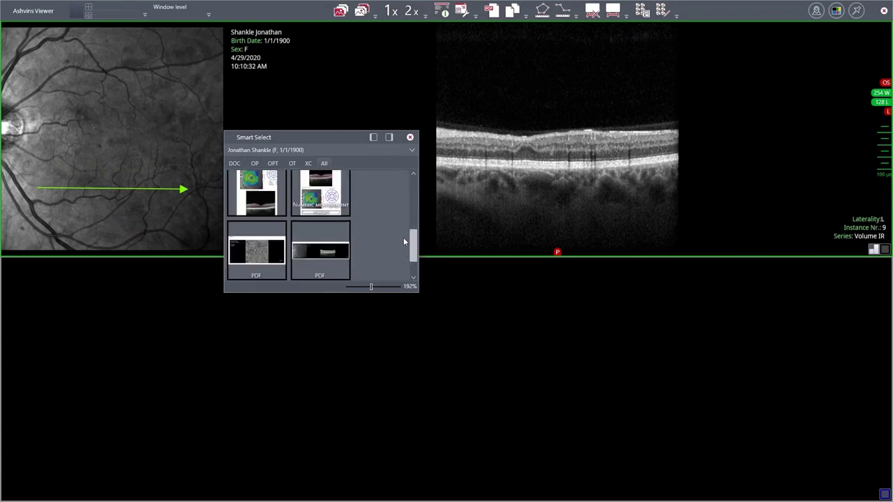
scroll(370, 249, down, 2)
scroll(370, 249, up, 5)
scroll(369, 240, down, 4)
scroll(368, 244, down, 3)
drag(257, 220, 448, 398)
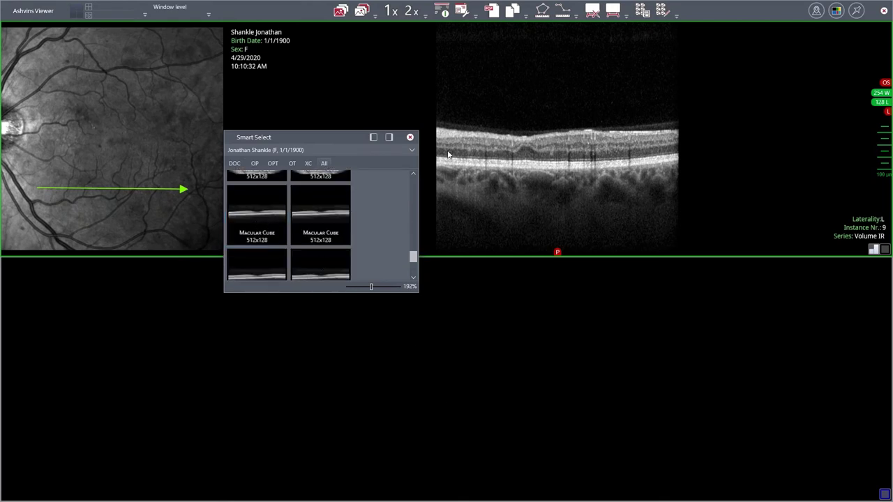
click(410, 137)
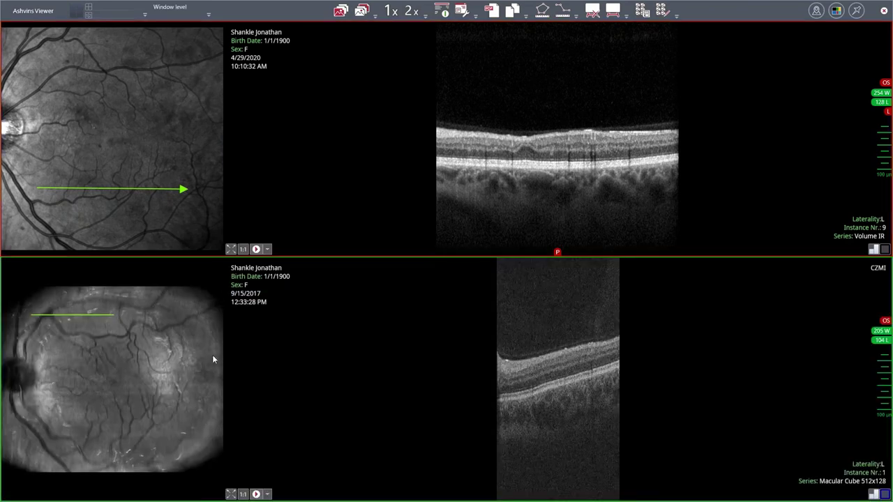
Step the Macular Cube to instance 67 and the Volume IR to instance 24 to compare the foveal scans, and close the viewer
scroll(218, 356, down, 2)
scroll(213, 359, down, 15)
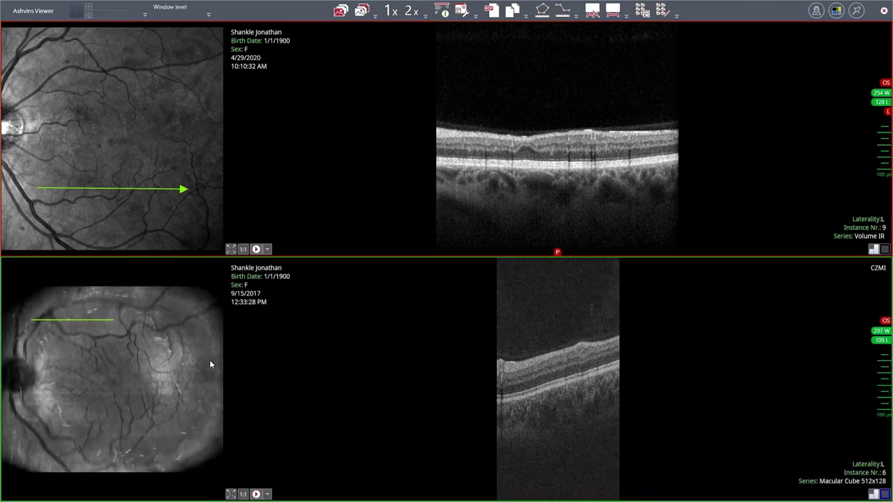
scroll(195, 377, down, 15)
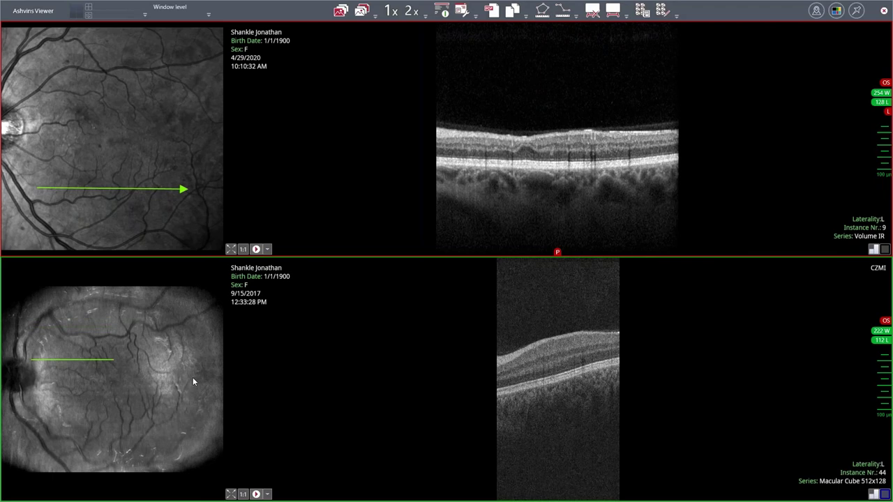
click(182, 135)
scroll(172, 138, down, 8)
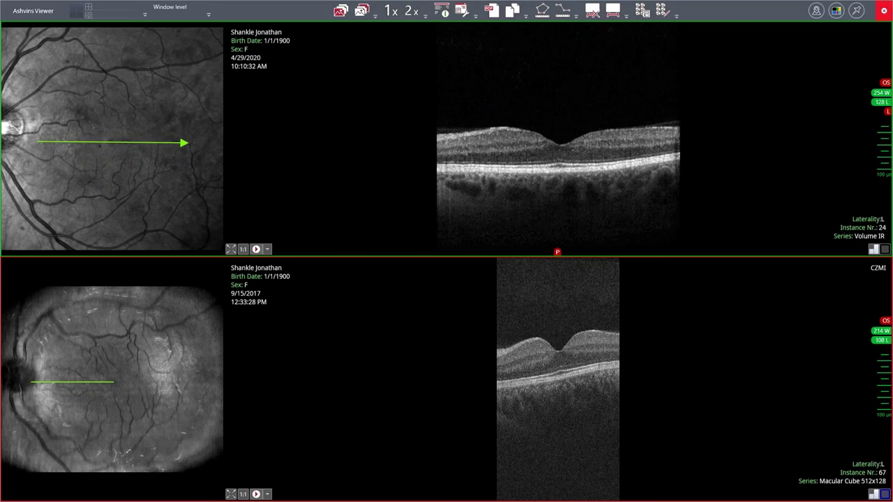
click(883, 10)
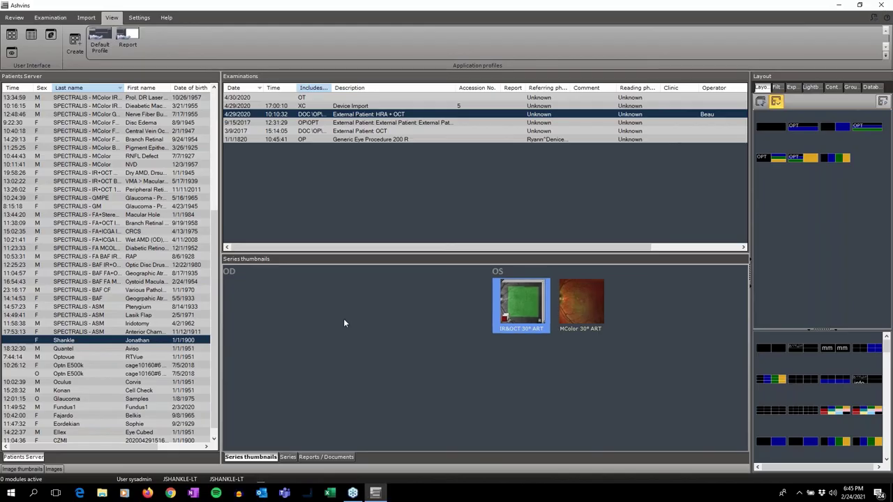
Look through the series thumbnails of the patient's examinations, from the oldest entry up to 4/30/2020
click(248, 140)
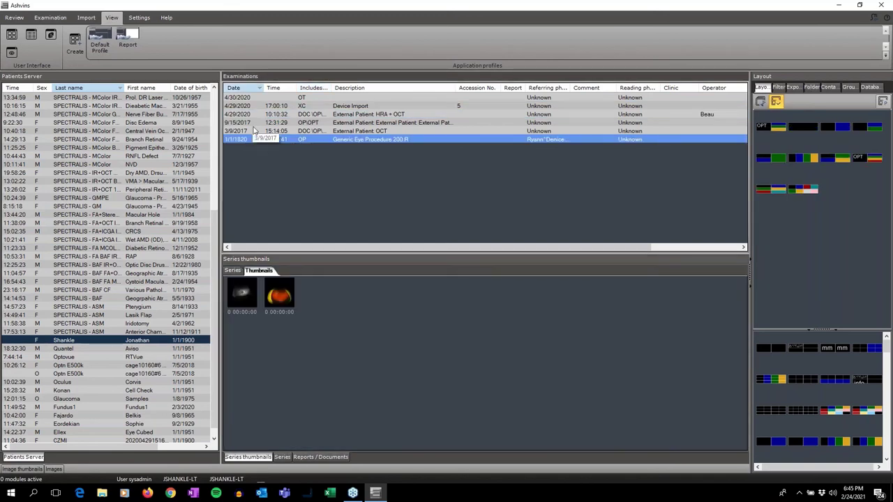
click(253, 130)
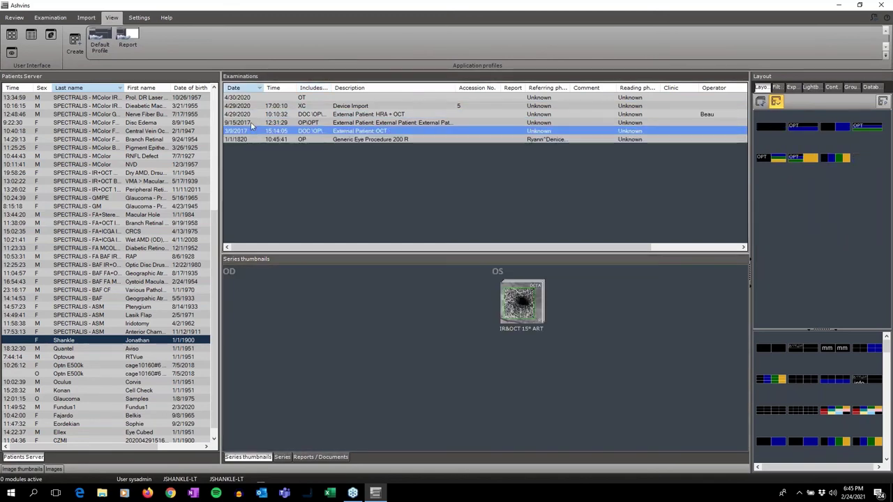
click(252, 124)
click(255, 115)
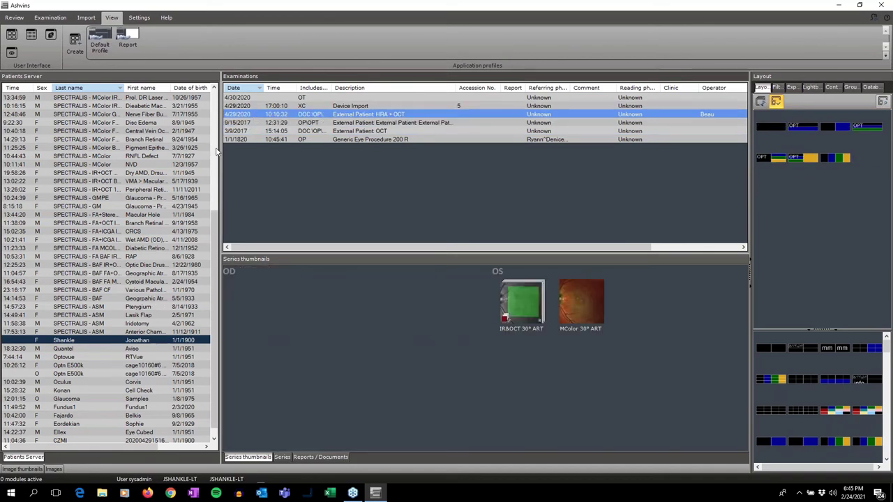
click(253, 108)
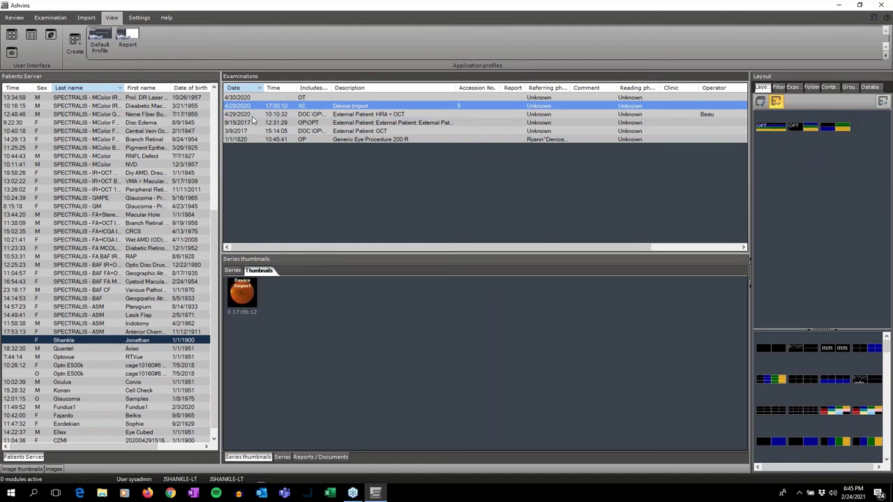
click(248, 98)
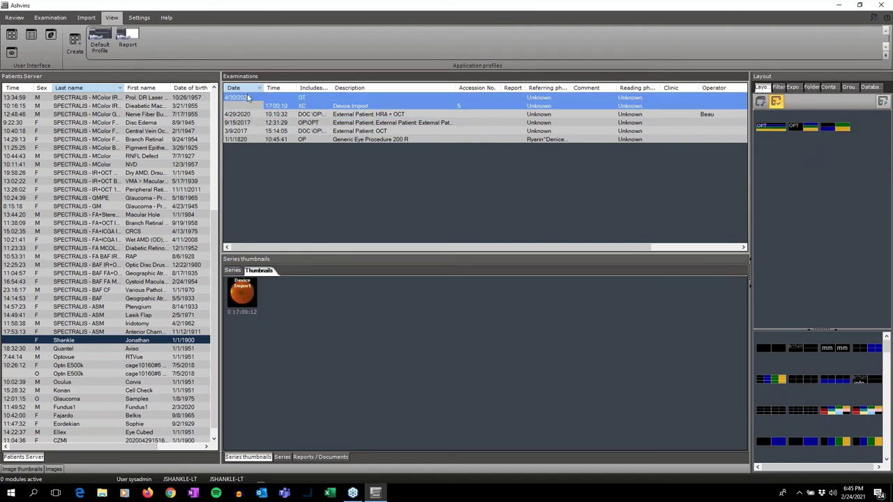
Open the color widefield series of the 1/1/1820 Generic Eye Procedure 200 R examination in a layout with one large and three small views
click(242, 138)
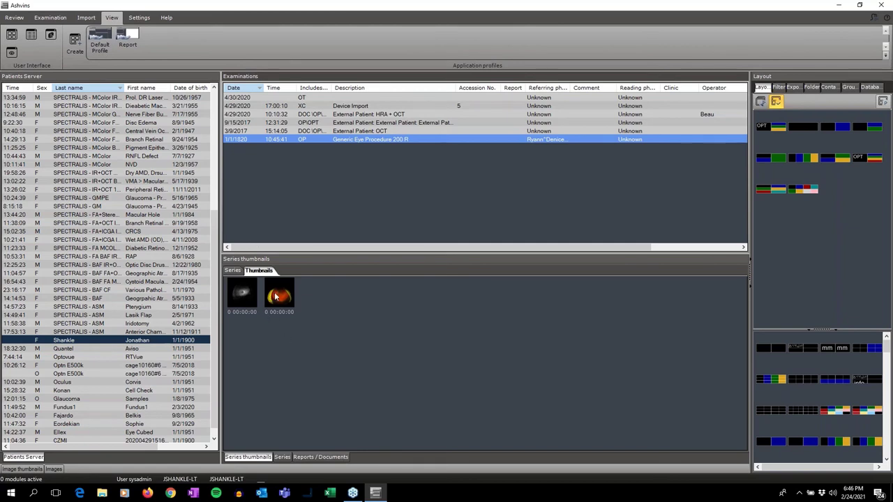
drag(279, 298, 761, 128)
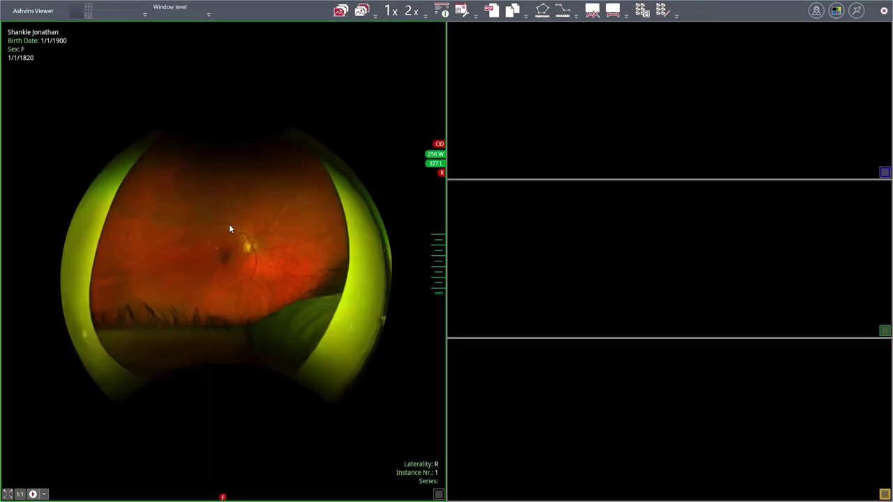
Step back and forth through the widefield images to left-eye instance 9 and magnify it around the optic disc
scroll(237, 242, down, 6)
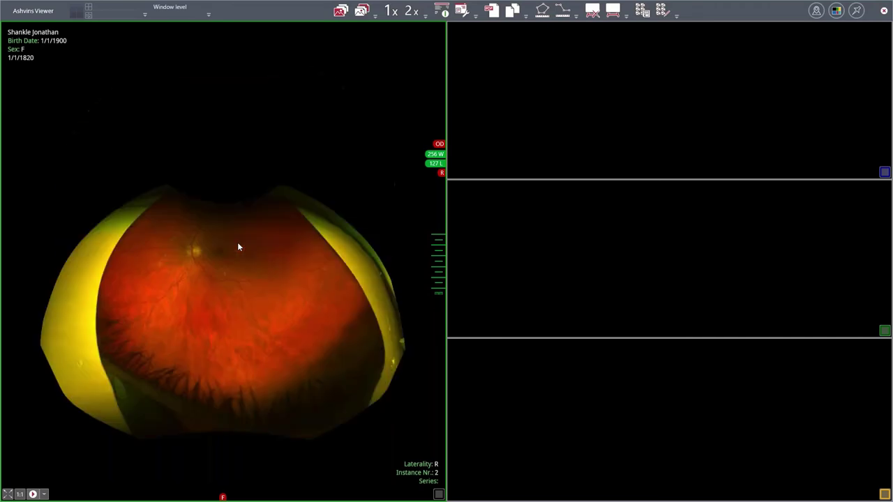
scroll(251, 242, down, 3)
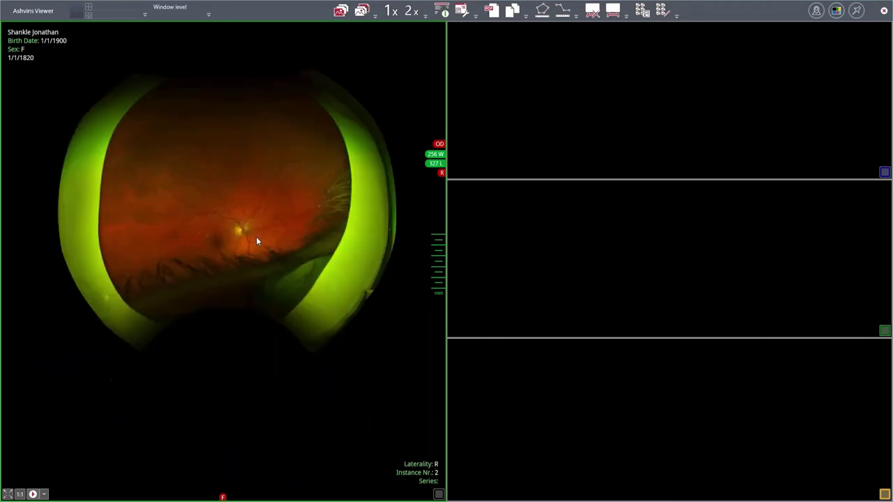
scroll(257, 242, up, 3)
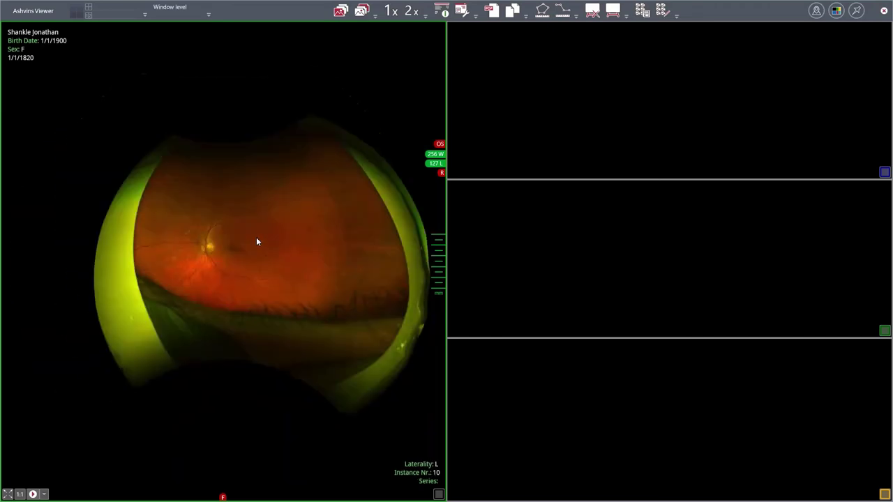
scroll(256, 242, down, 2)
click(425, 16)
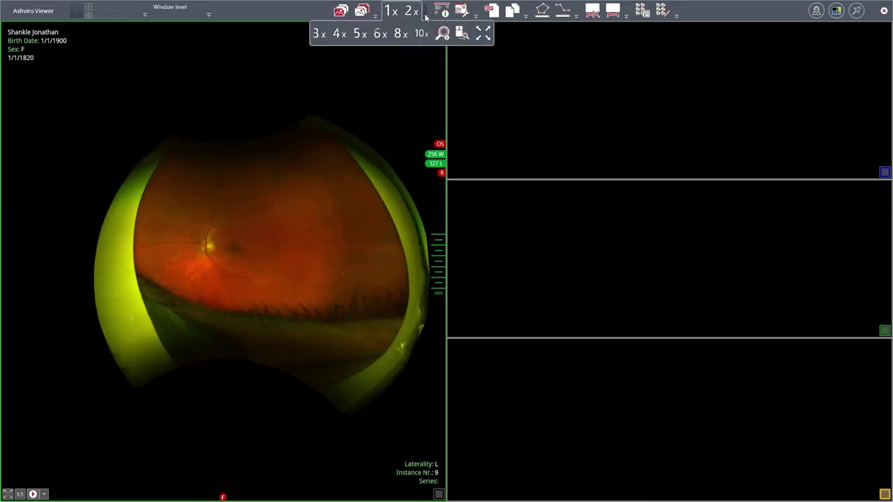
scroll(227, 257, up, 2)
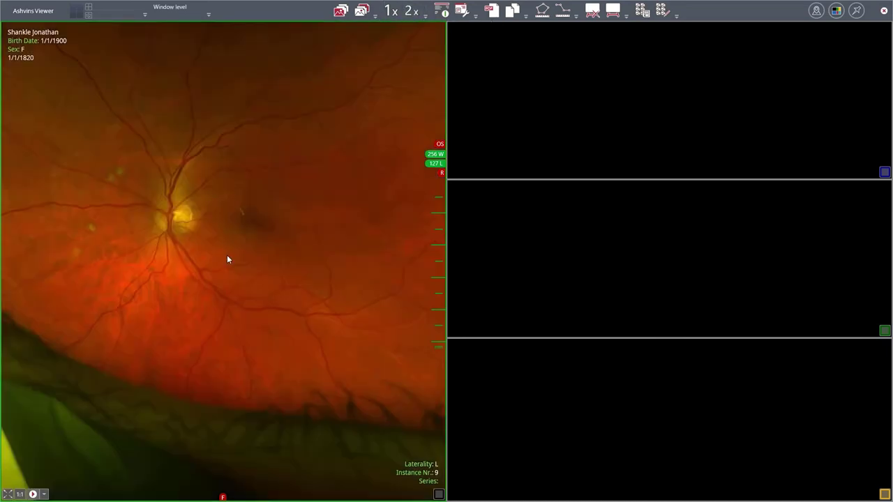
Step back and forth between the left-eye widefield images, ending on instance 8
scroll(229, 256, down, 1)
scroll(231, 256, down, 2)
scroll(234, 252, up, 2)
scroll(234, 253, down, 2)
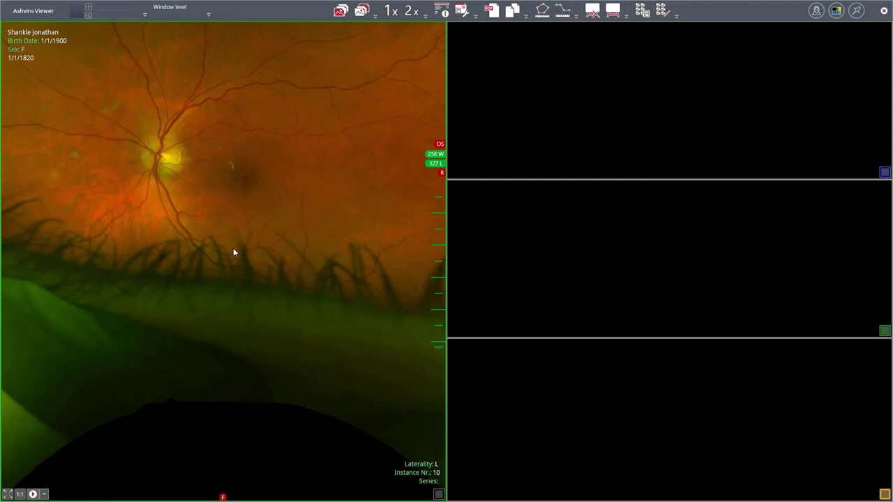
scroll(234, 253, up, 2)
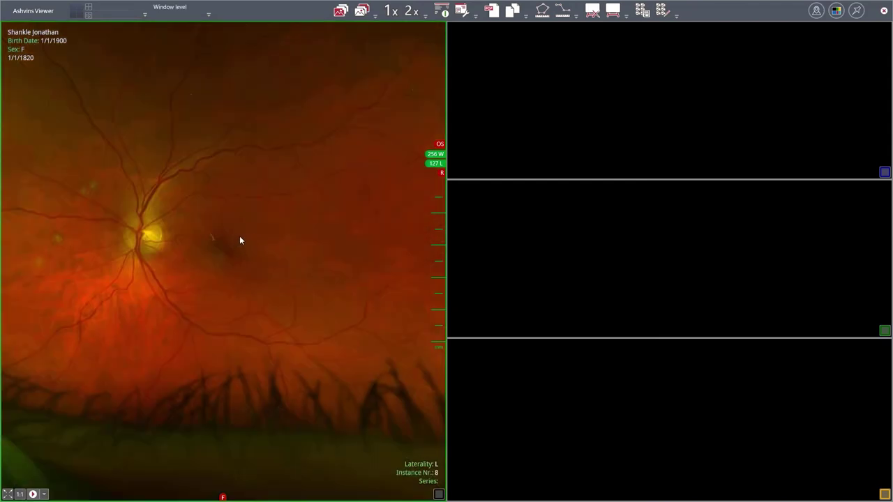
Load the 4/29/2020 Volume IR OCT series from Smart Select into the first empty small view
right_click(239, 237)
drag(332, 360, 332, 288)
scroll(331, 288, down, 1)
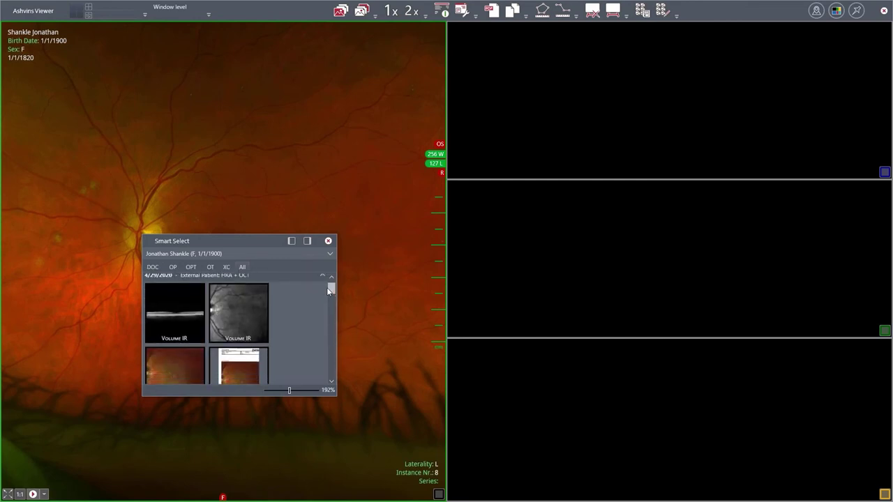
drag(173, 310, 611, 128)
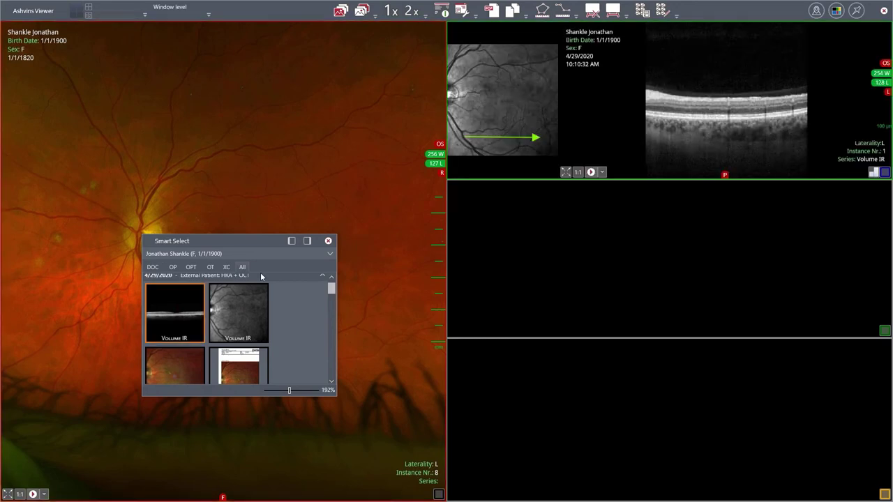
Load the grayscale en face series and the 4/29/2020 Device Import fundus photo into the remaining two views, and close Smart Select
scroll(332, 287, up, 3)
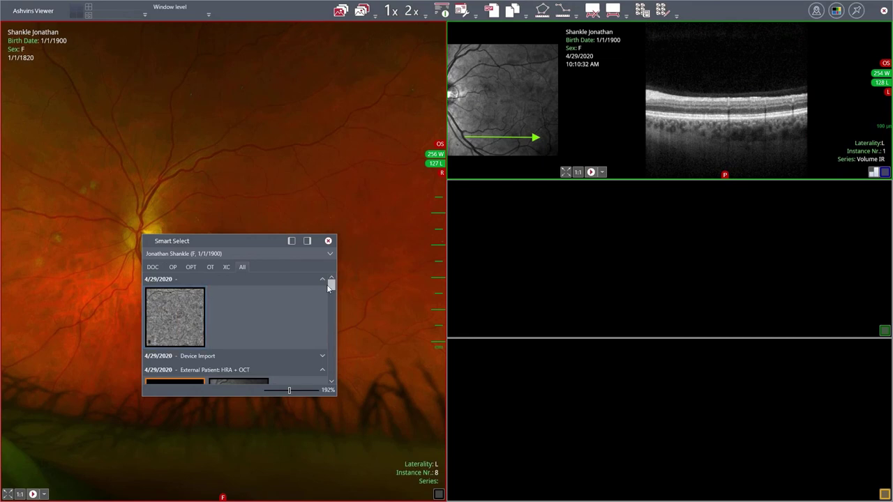
scroll(329, 289, down, 1)
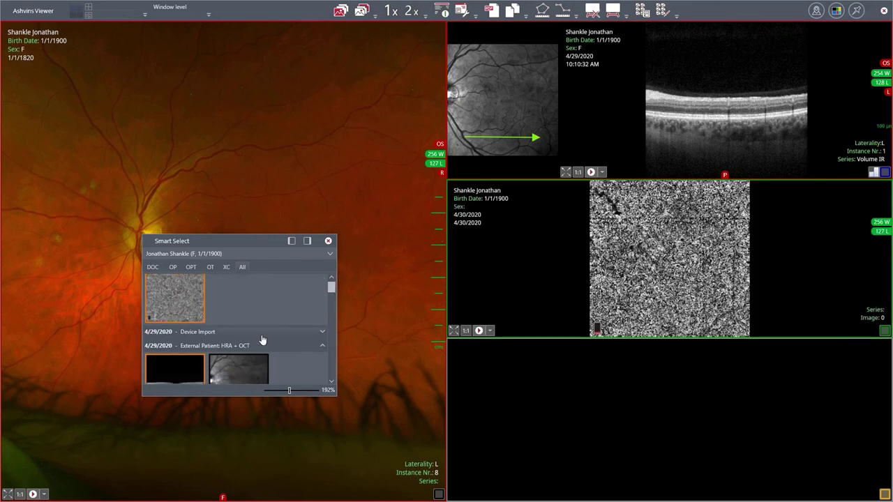
click(216, 333)
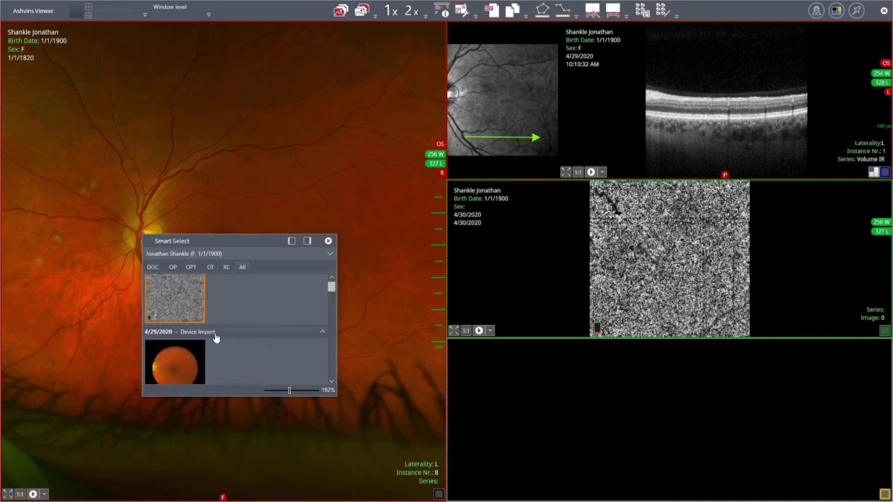
scroll(314, 319, down, 1)
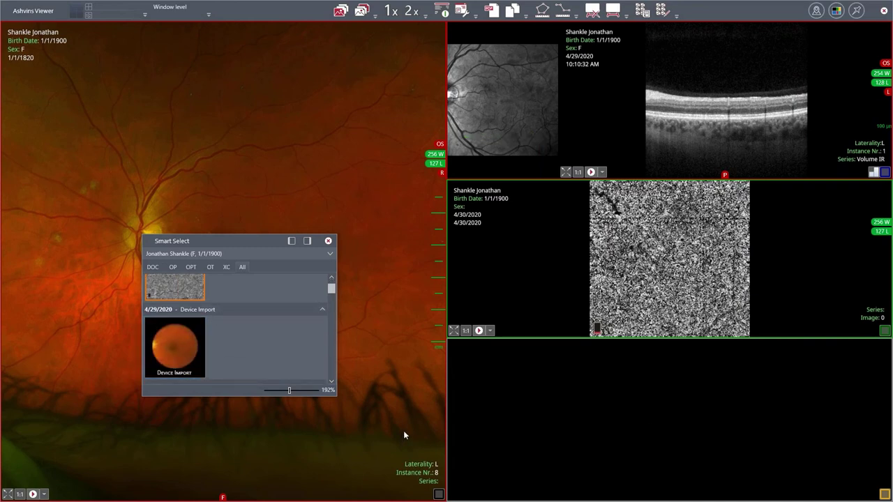
click(327, 241)
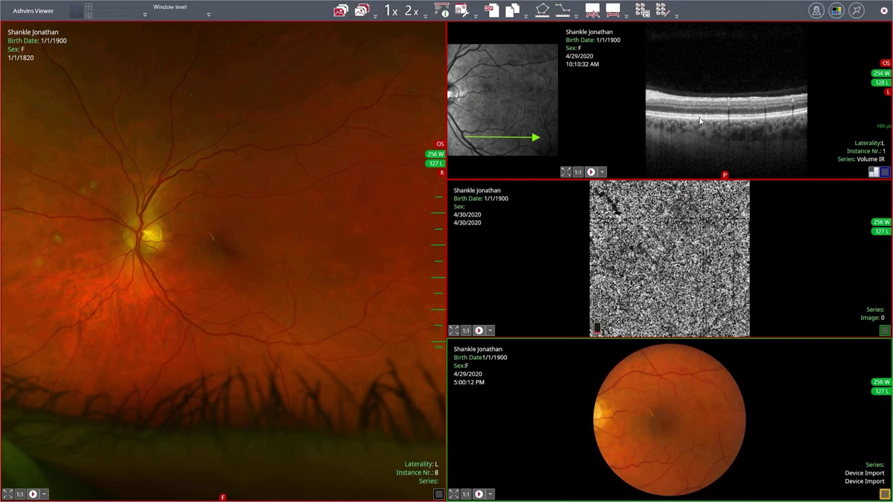
Step through the Volume IR scans to instance 26 and the en face series to image 4, and close the viewer
scroll(523, 124, down, 10)
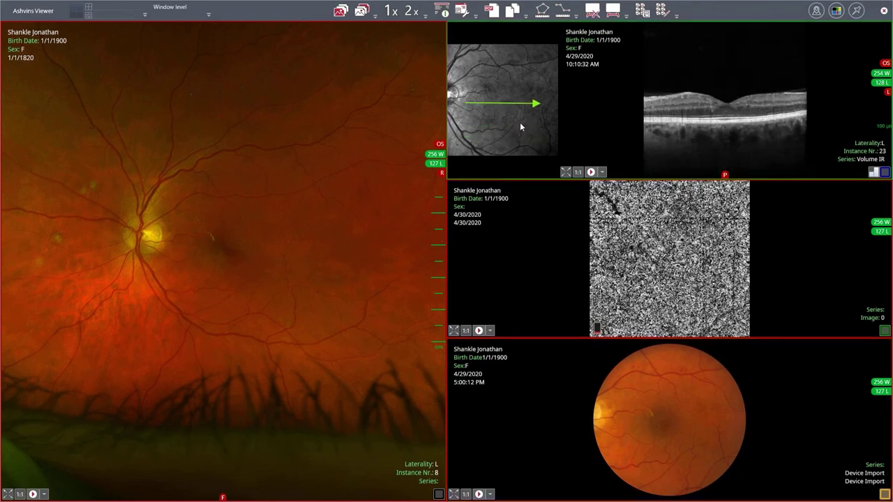
scroll(520, 126, down, 10)
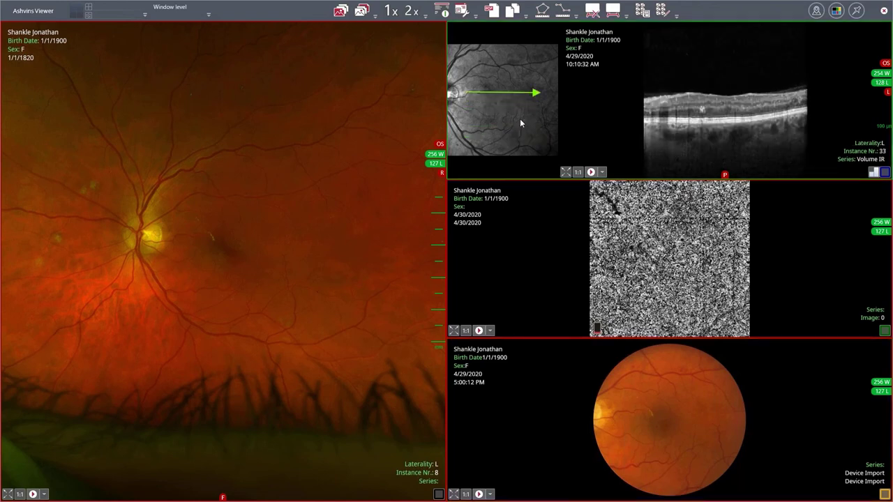
scroll(522, 123, up, 7)
scroll(644, 258, down, 5)
scroll(640, 253, up, 1)
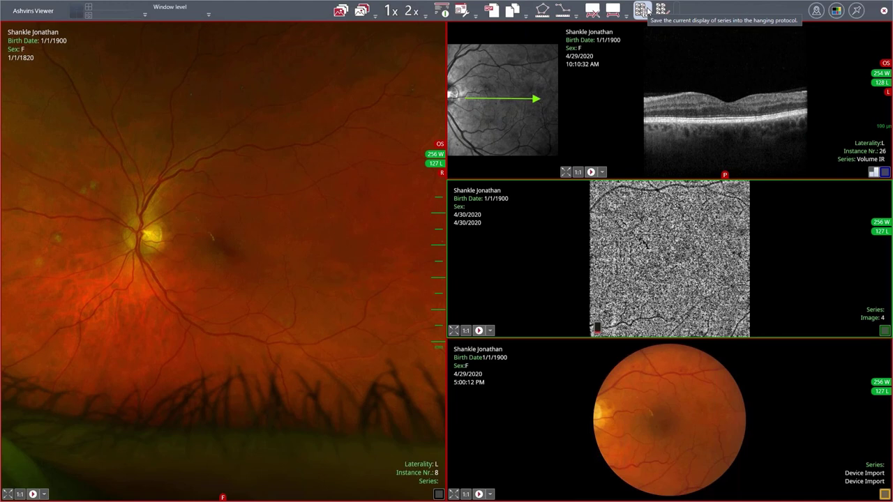
click(884, 10)
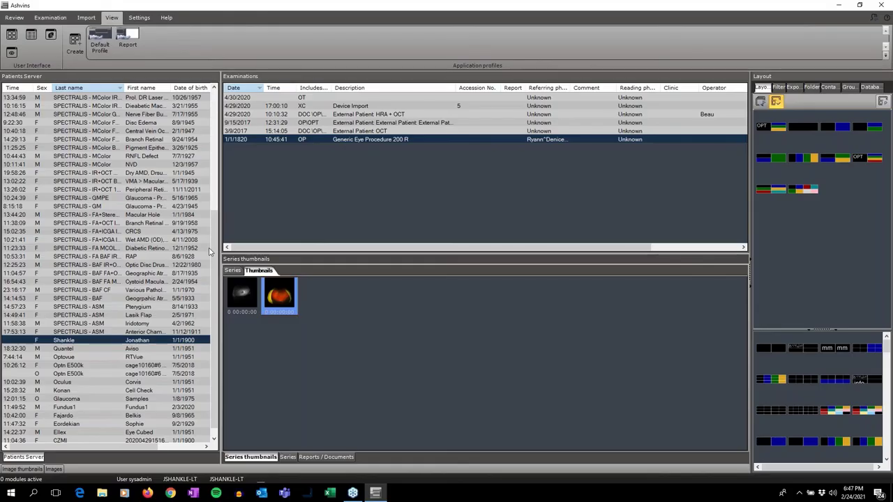
Select the Zeiss FF450 plus entry in the patient list
scroll(216, 244, up, 1)
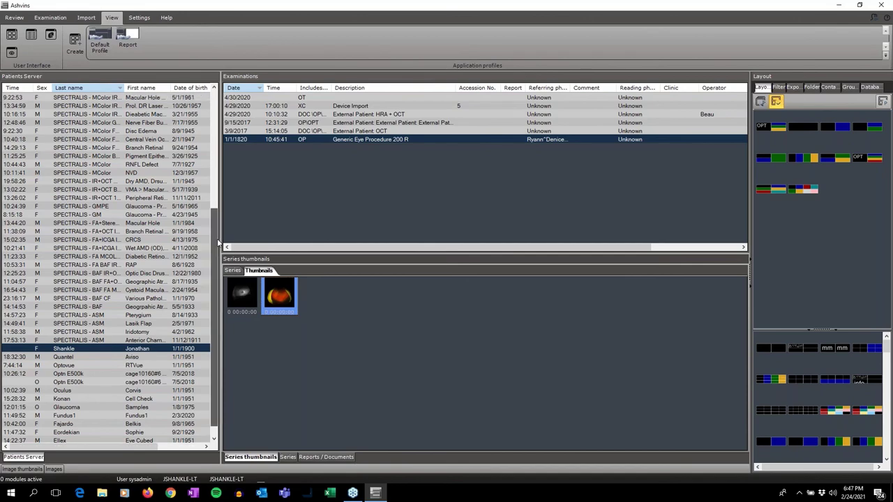
scroll(217, 245, up, 7)
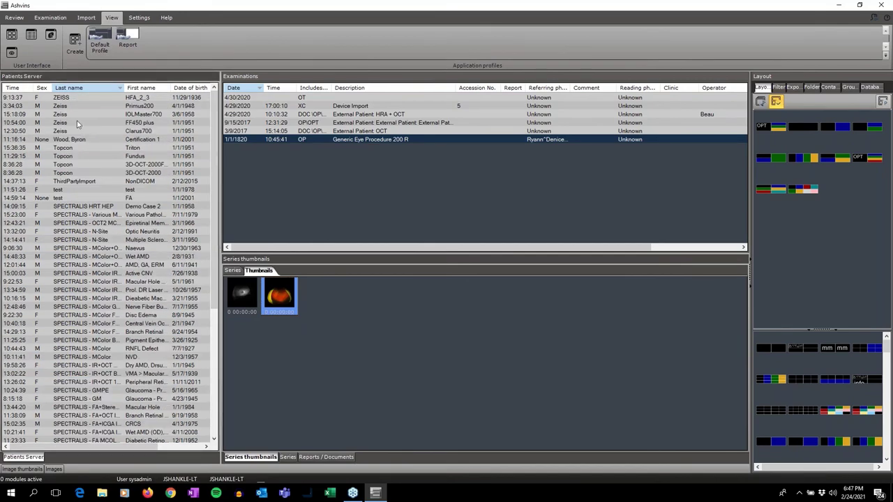
click(78, 123)
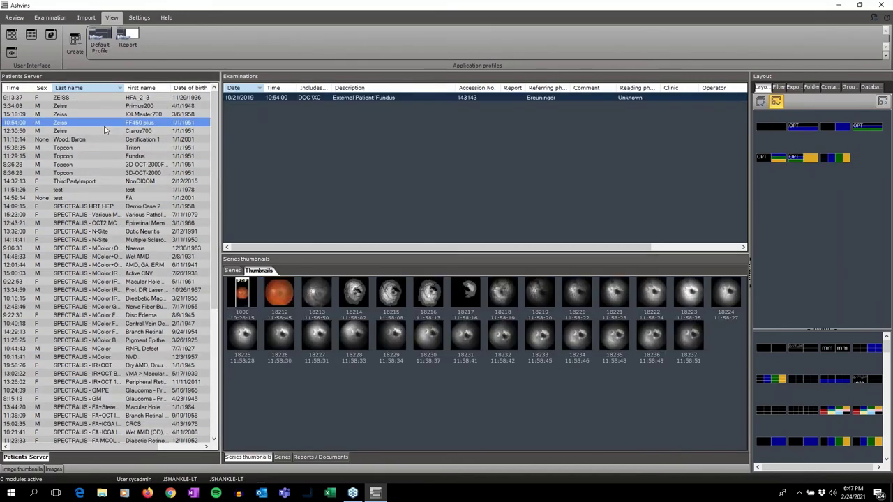
Open fundus series 18212, 18219, 18245 and 18259 side by side in the four-column layout
click(277, 296)
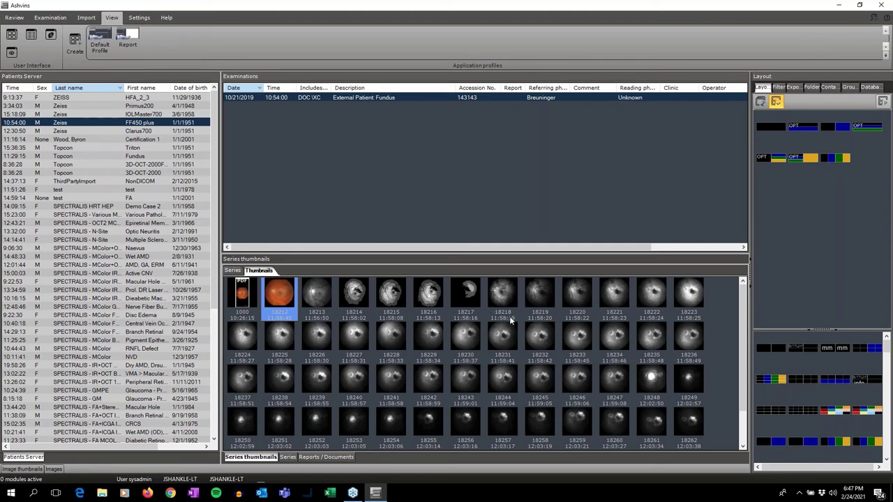
click(534, 294)
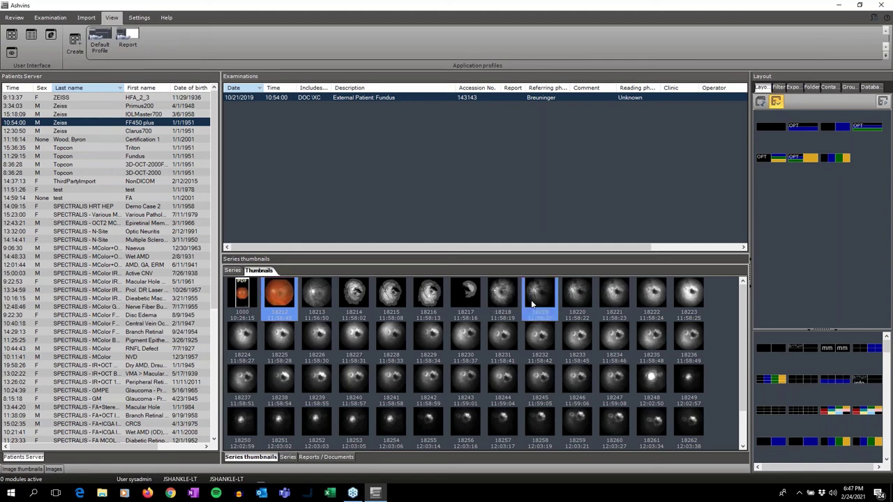
scroll(531, 300, down, 1)
click(540, 336)
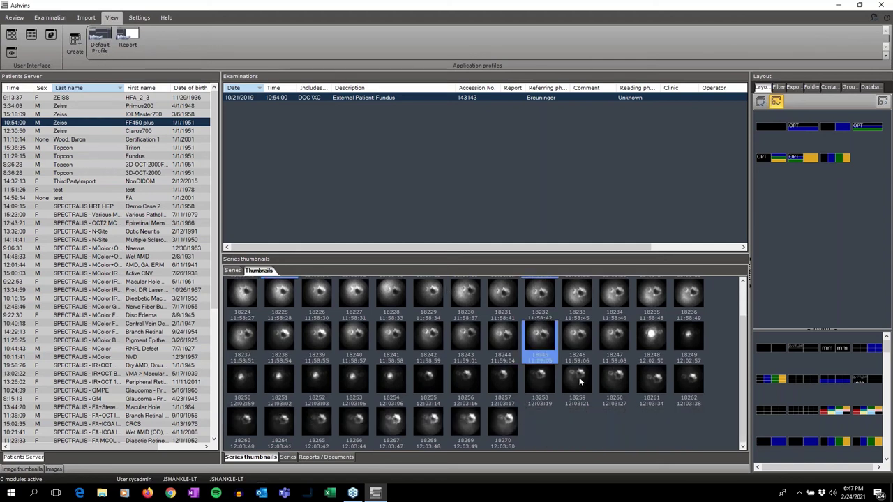
click(579, 380)
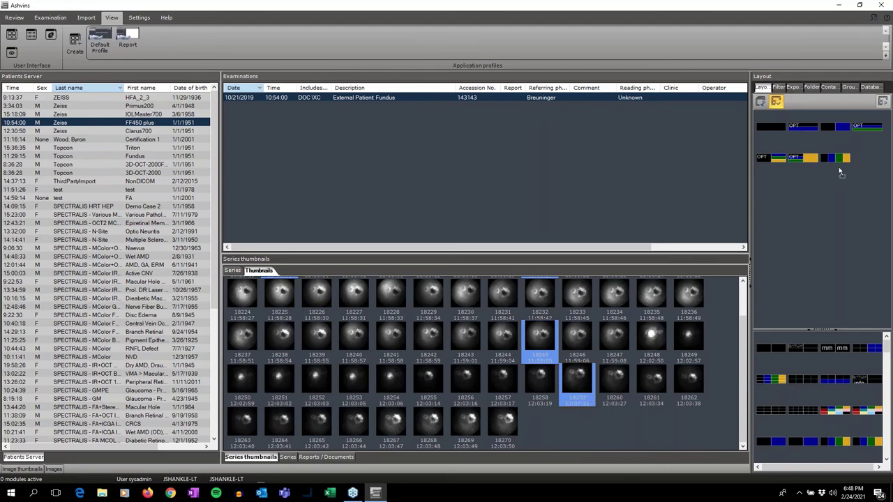
double_click(844, 158)
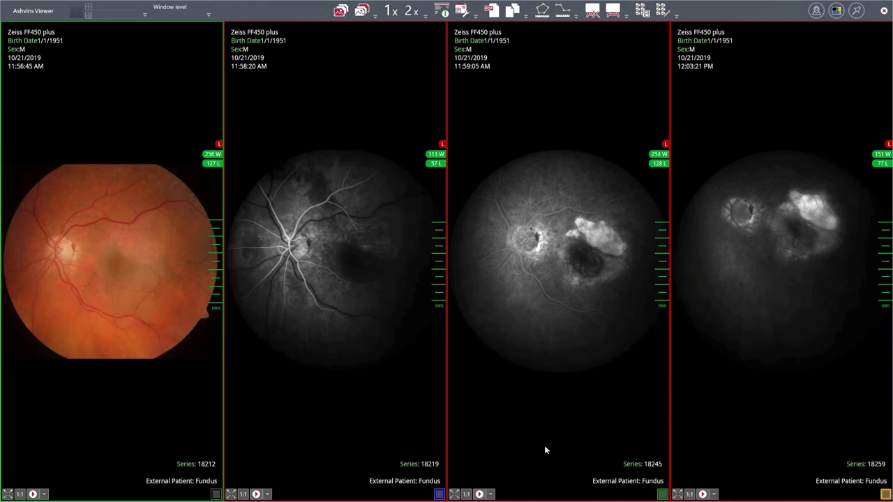
View the color fundus image full screen, show all four views full screen, and return to the normal viewer
click(20, 493)
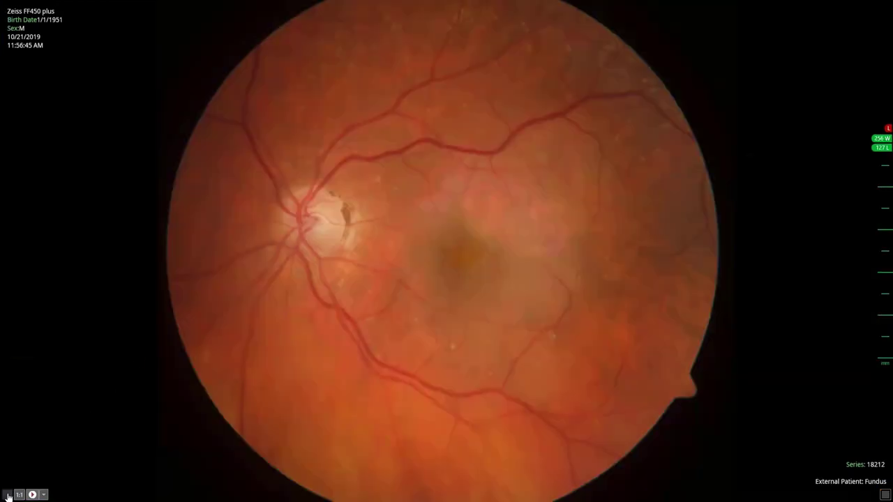
click(8, 495)
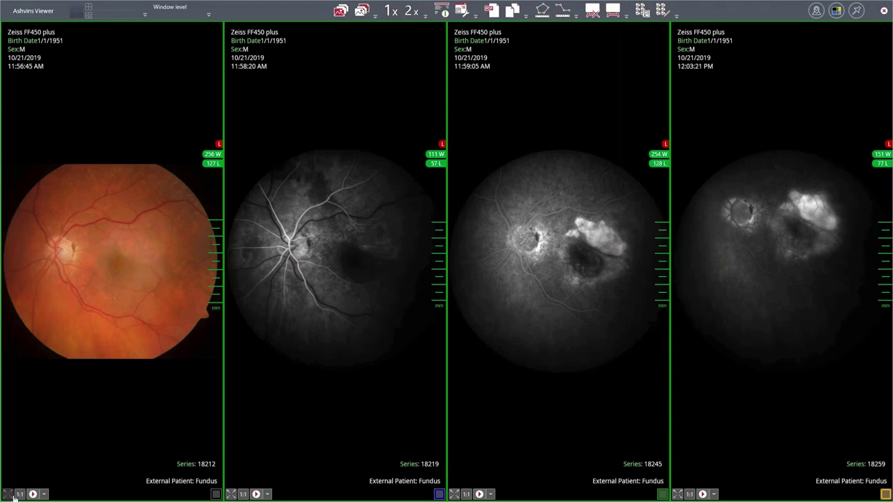
click(10, 494)
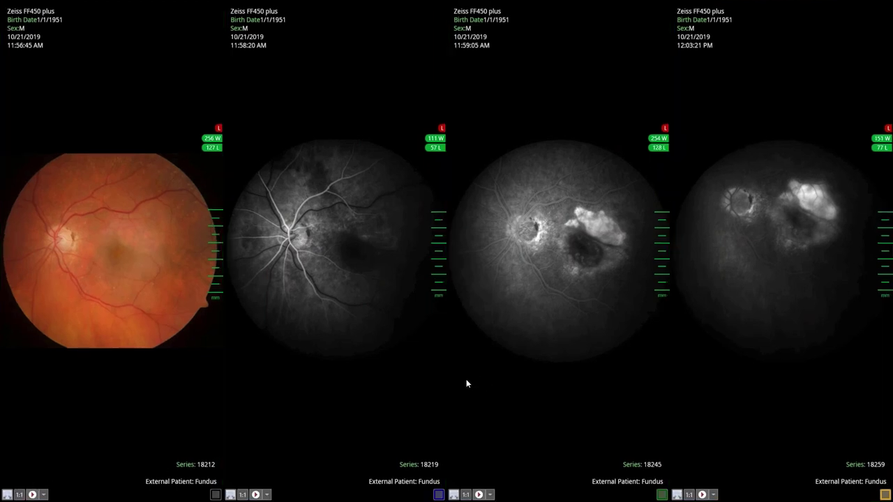
click(7, 494)
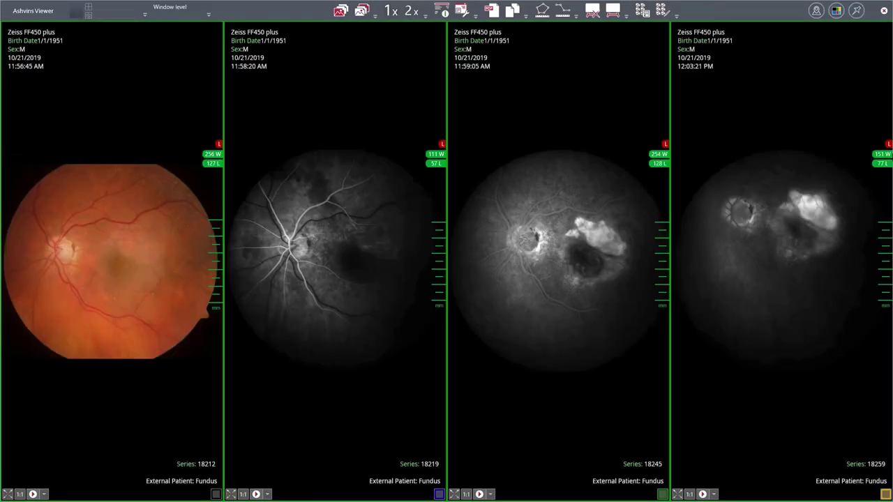
Choose the two-by-two layout for the four fundus images
click(837, 11)
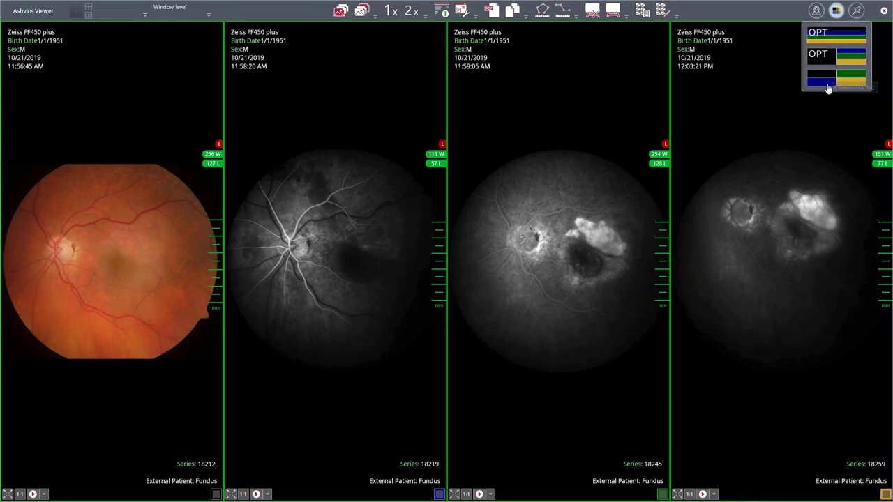
click(827, 82)
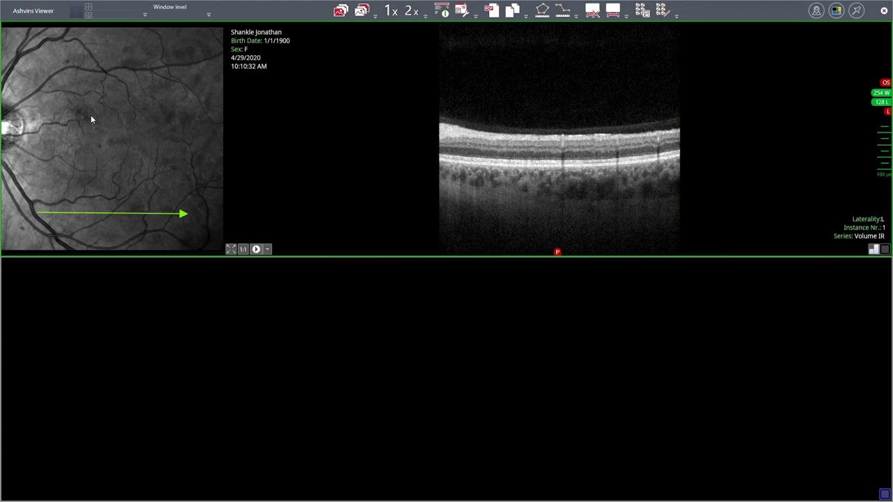
Dock Smart Select beside the images and list the patient's series of all types
right_click(168, 161)
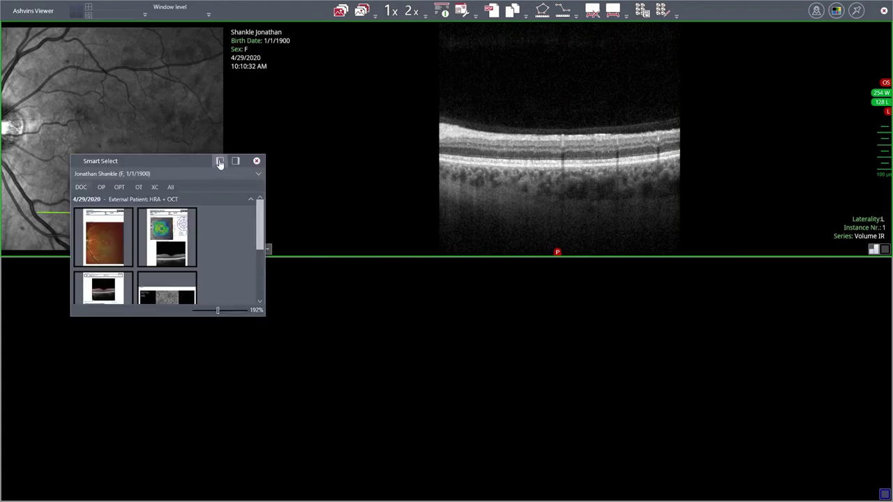
click(219, 162)
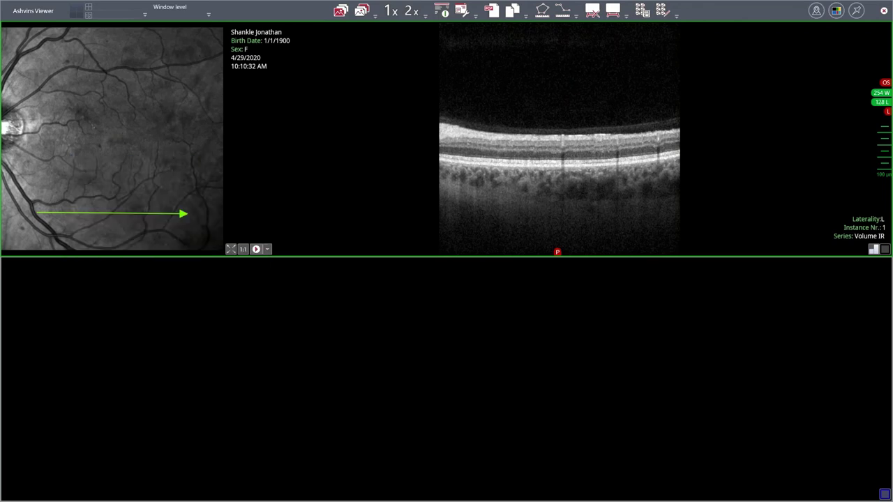
click(61, 61)
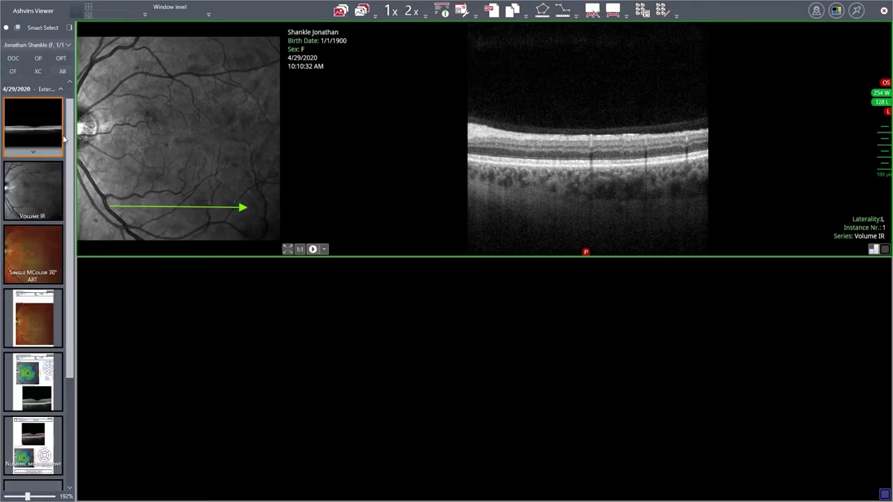
Shrink the docked thumbnails to 160%, expand the 4/29/2020 Device Import examination, and preview the individual scans of the Volume IR series
scroll(63, 127, down, 5)
mouse_move(29, 496)
mouse_down()
mouse_move(52, 497)
mouse_move(20, 497)
mouse_up()
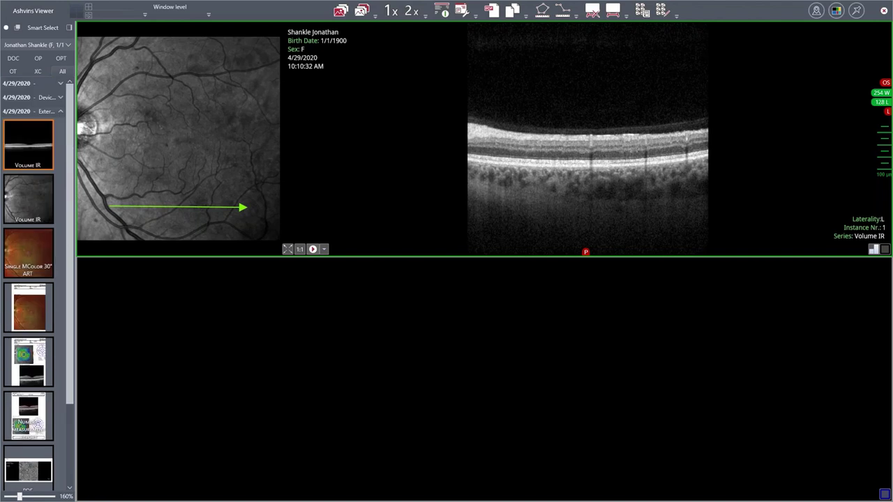
click(50, 99)
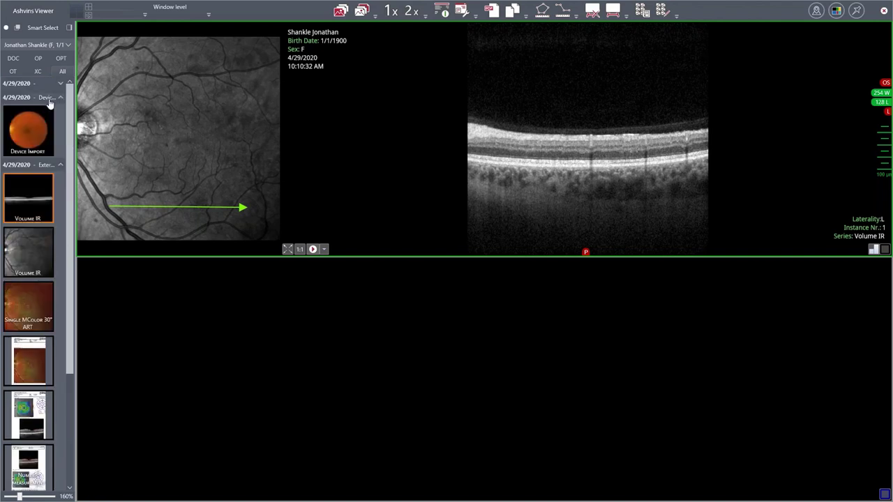
click(27, 221)
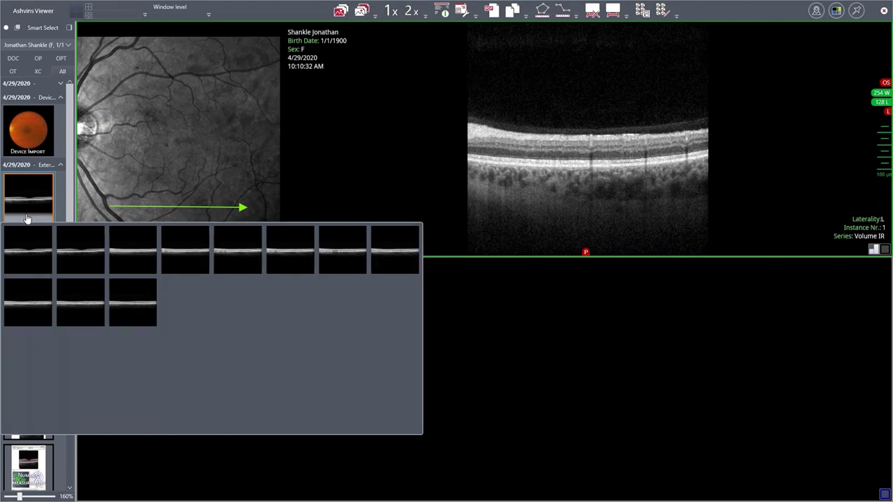